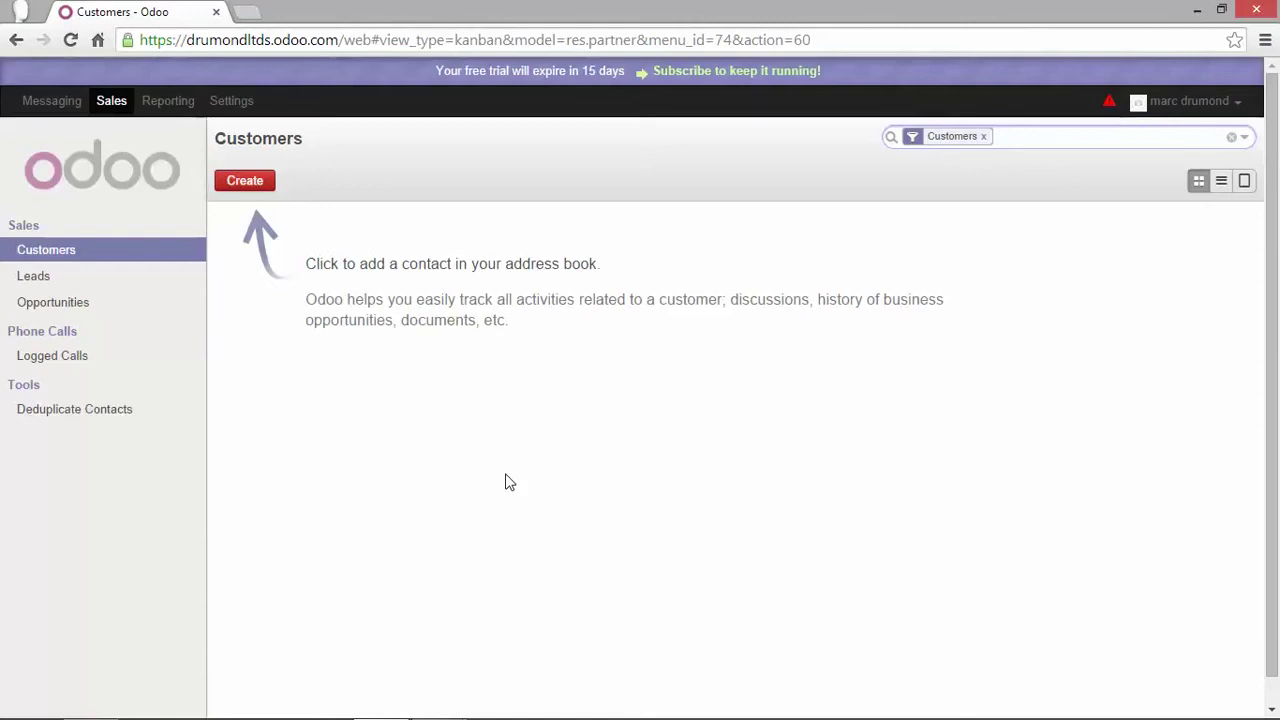
Open Settings to show the Install a Module page
click(239, 104)
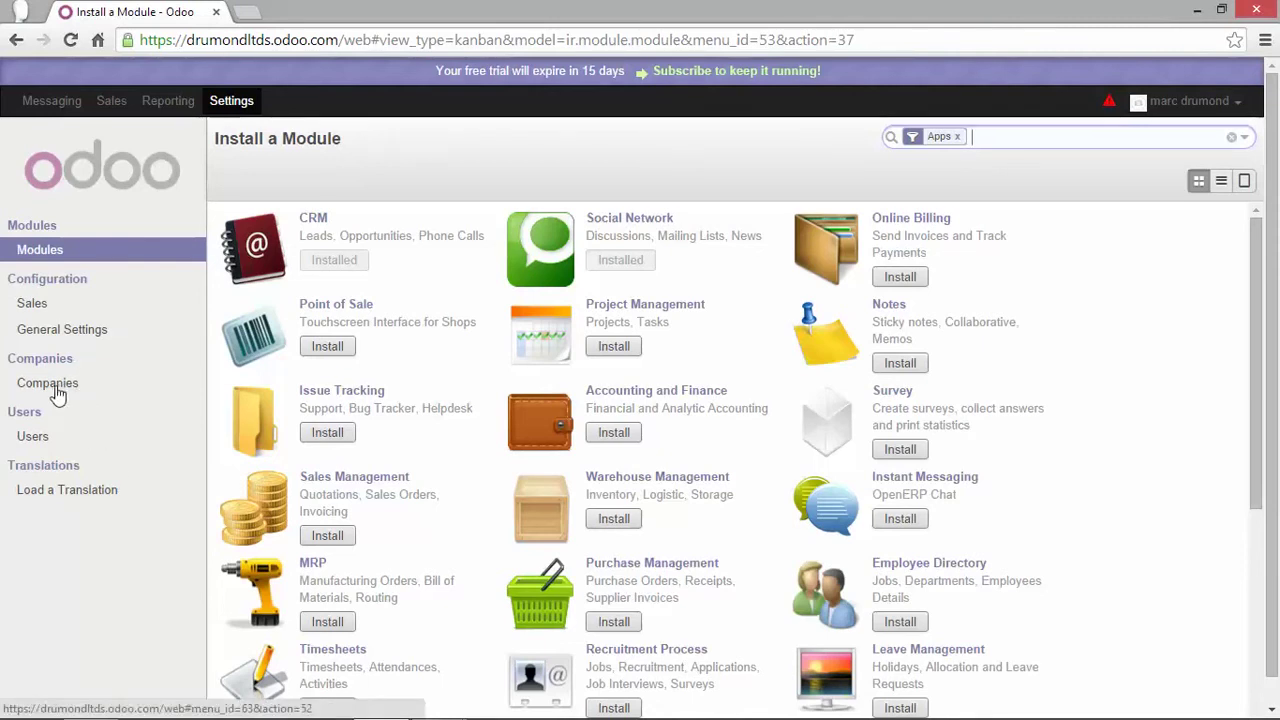
Edit the Your Company record and change its name to Drumond Limited
click(50, 385)
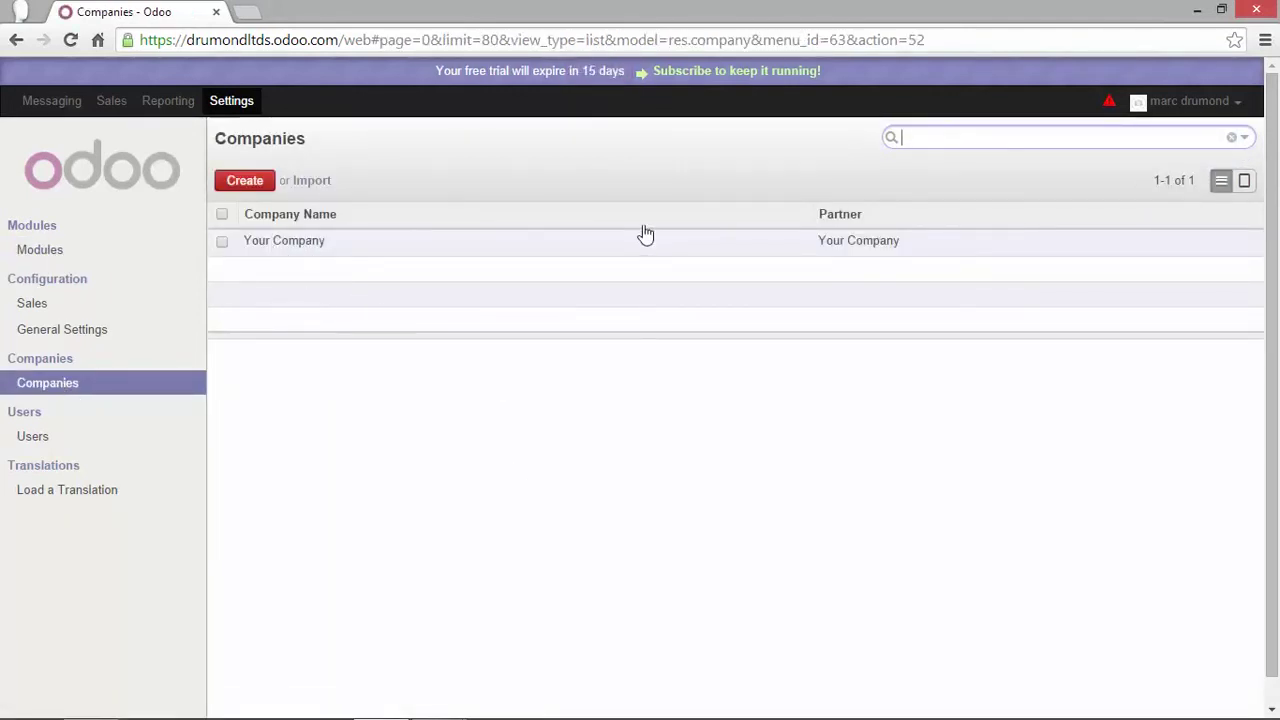
click(302, 250)
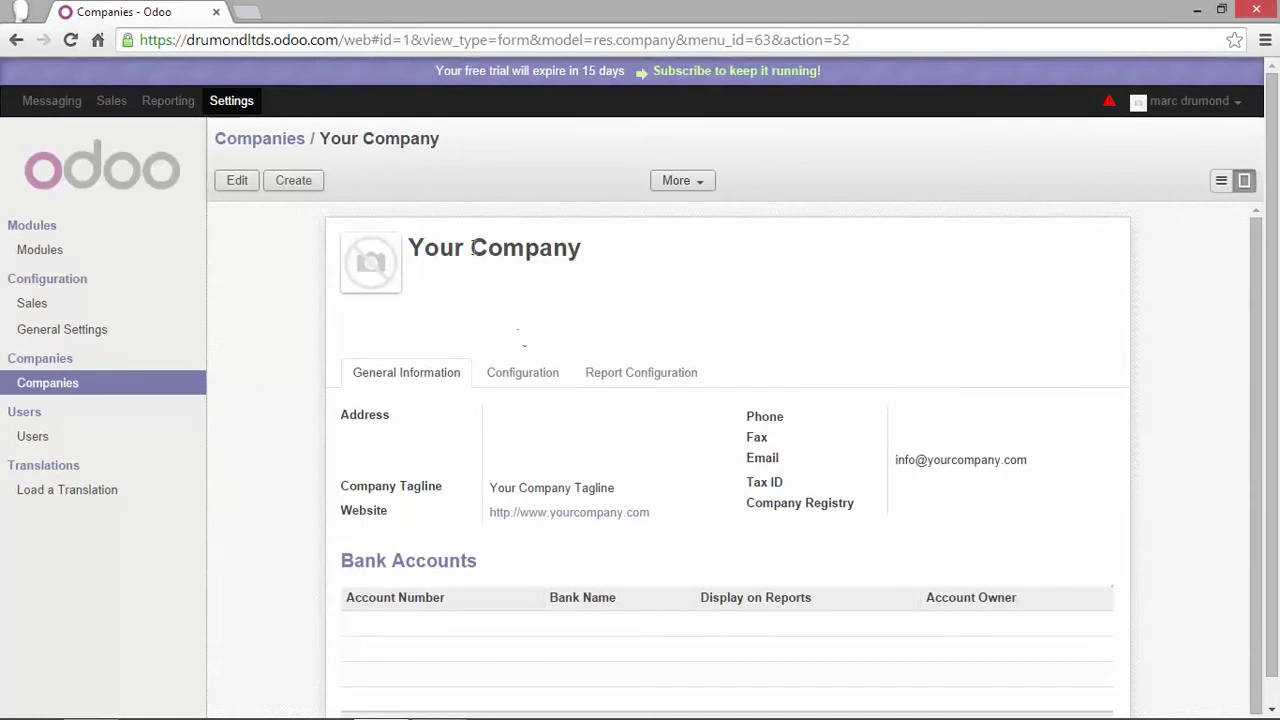
click(245, 184)
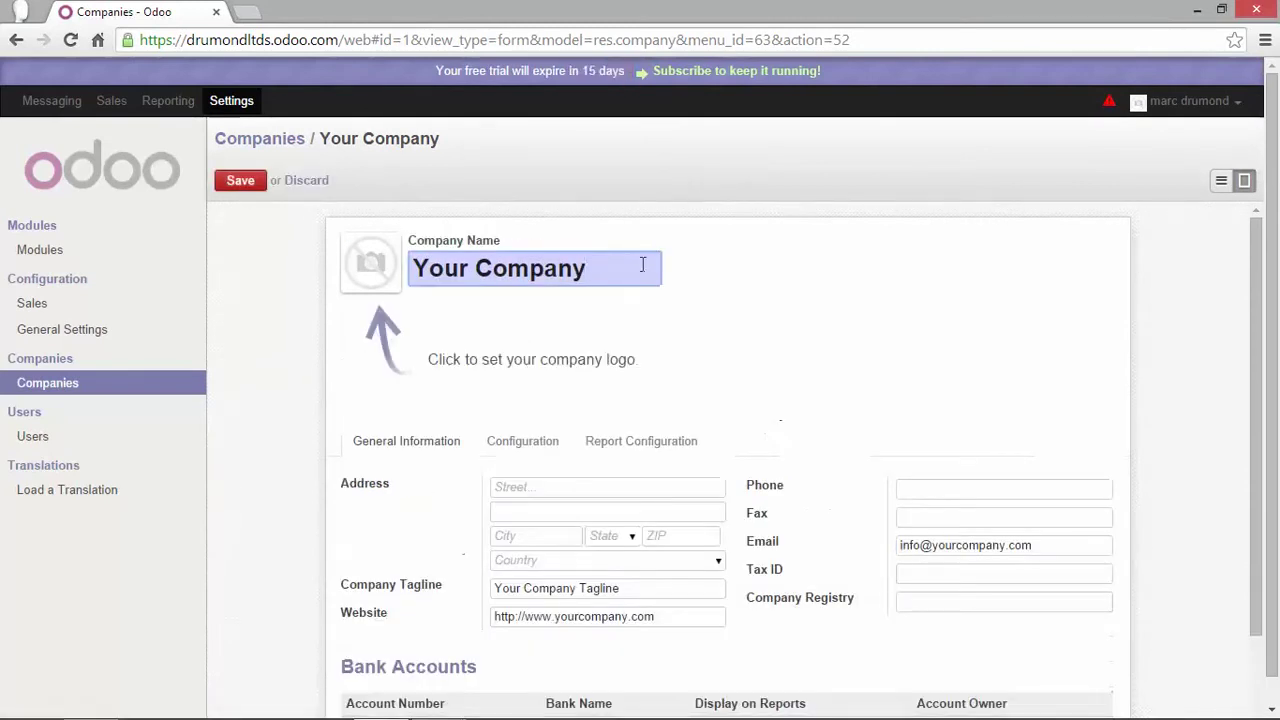
drag(643, 264, 410, 268)
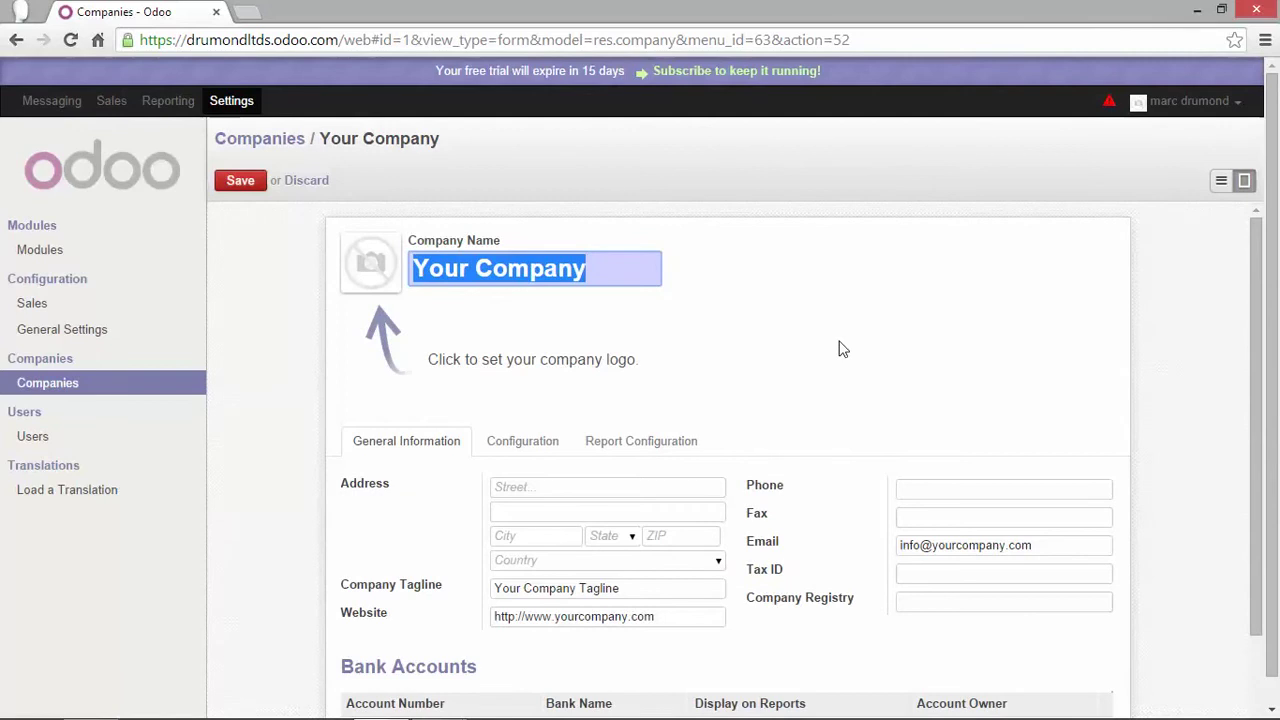
text(Drumond)
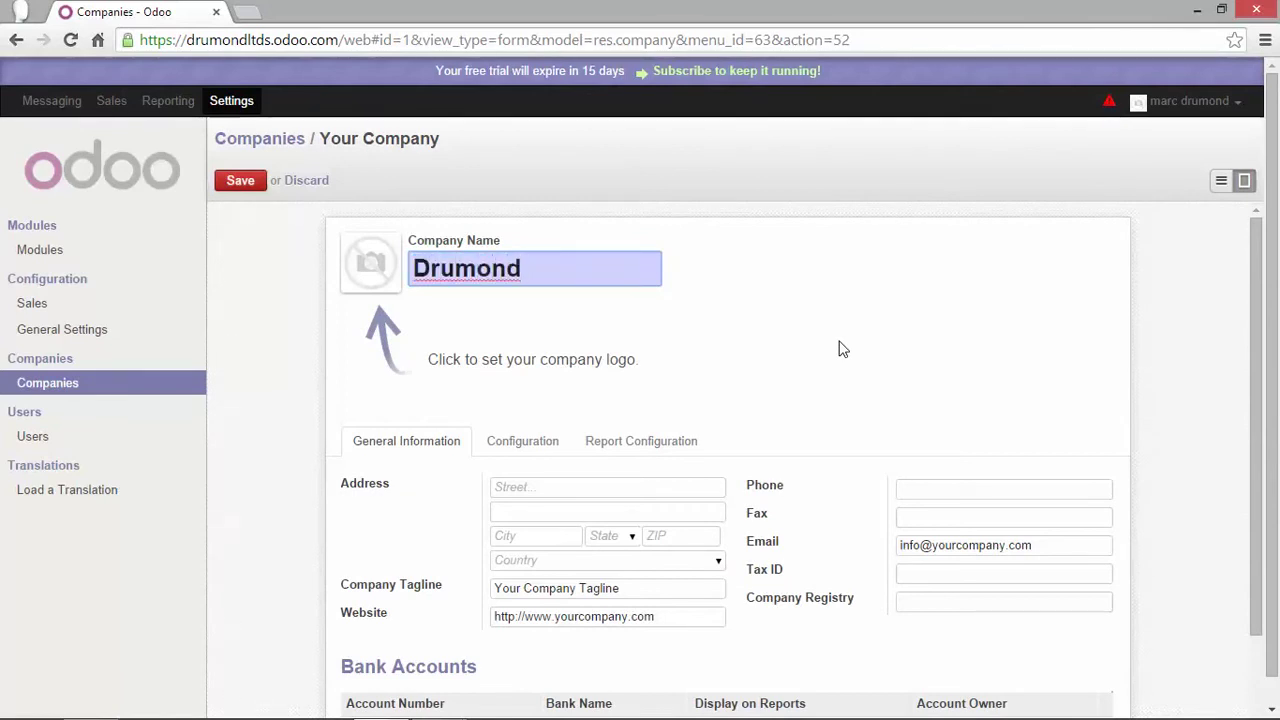
text( Limte)
key(BackSpace)
key(BackSpace)
text(ite)
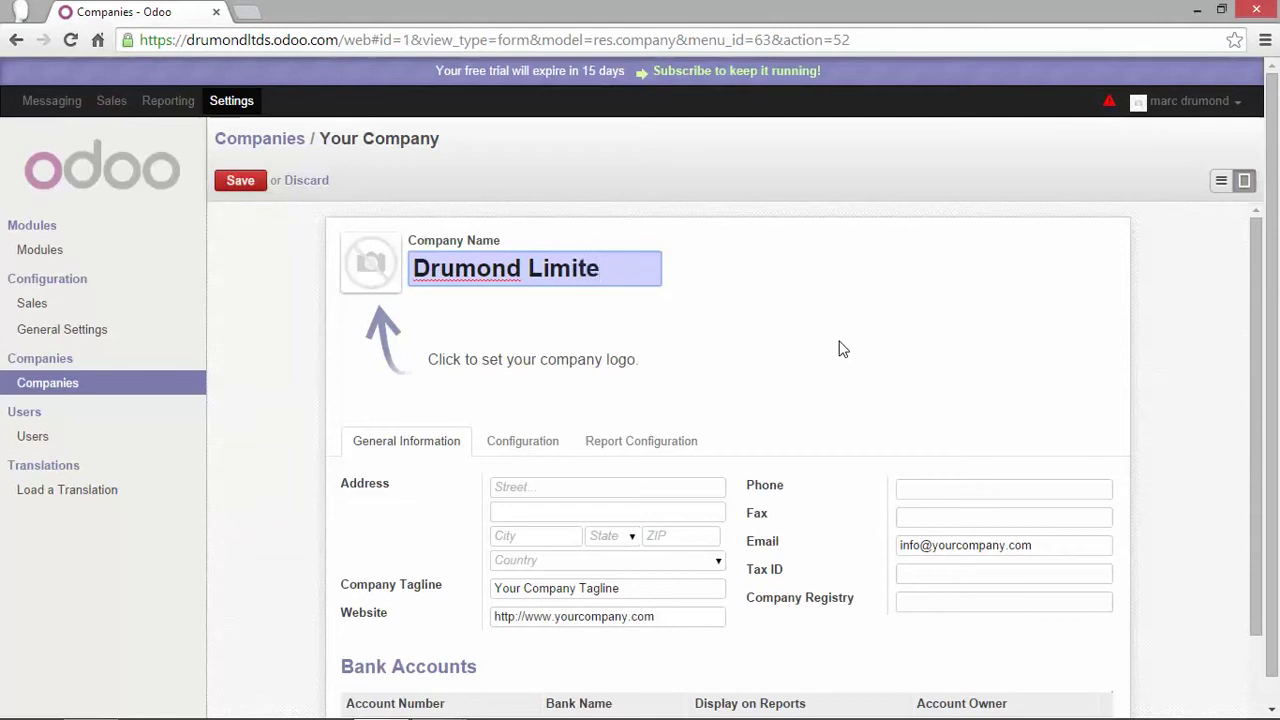
text(d)
mouse_move(356, 252)
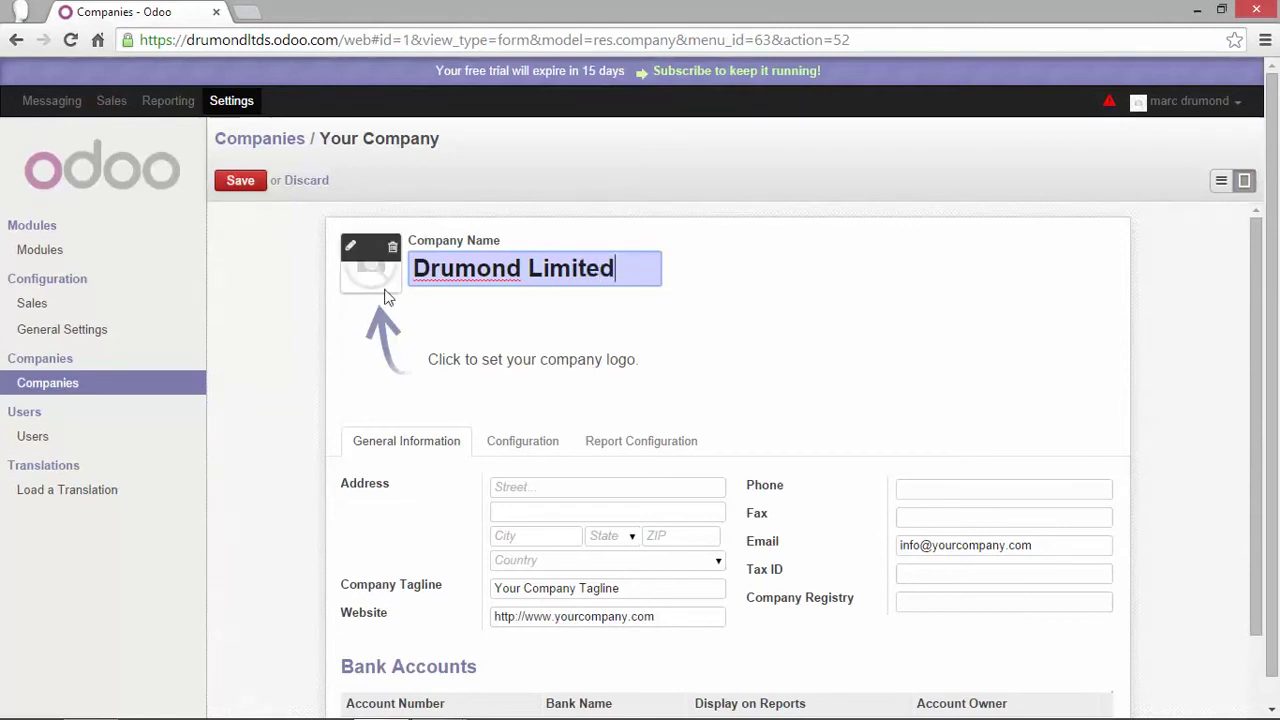
Set logo.jpg as the Drumond Limited logo, save the record and reload the page
click(350, 249)
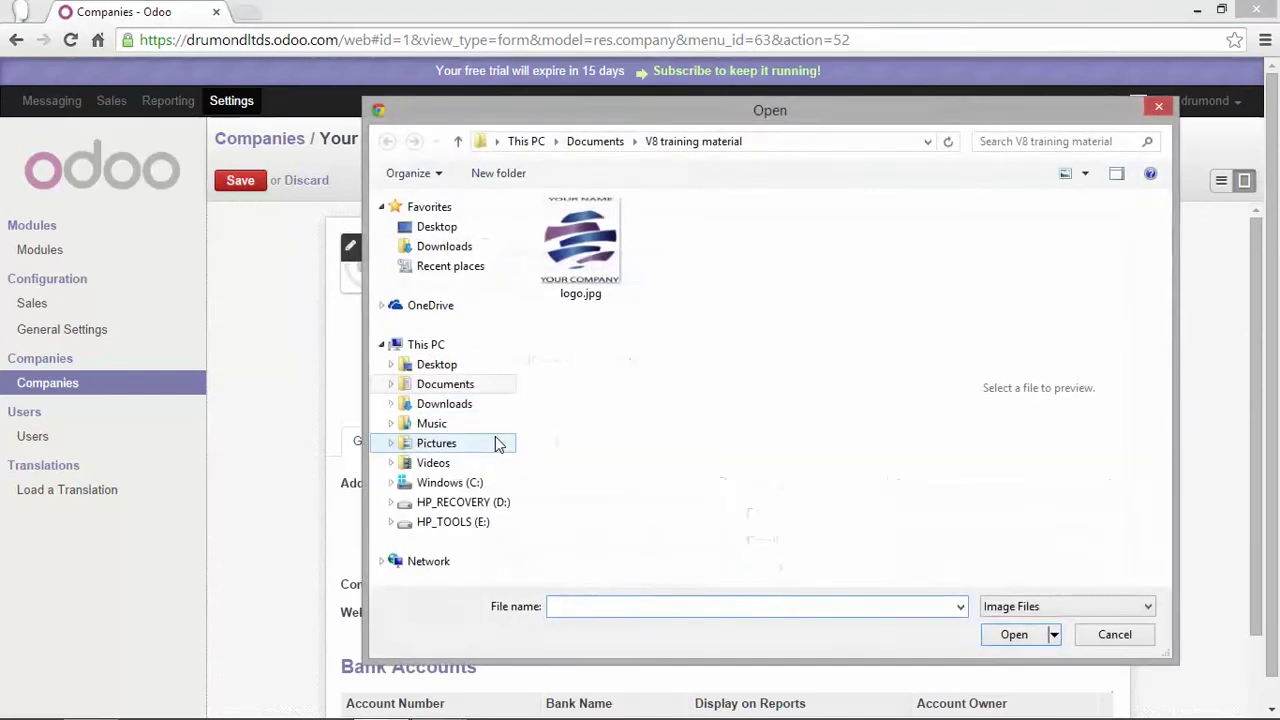
double_click(580, 245)
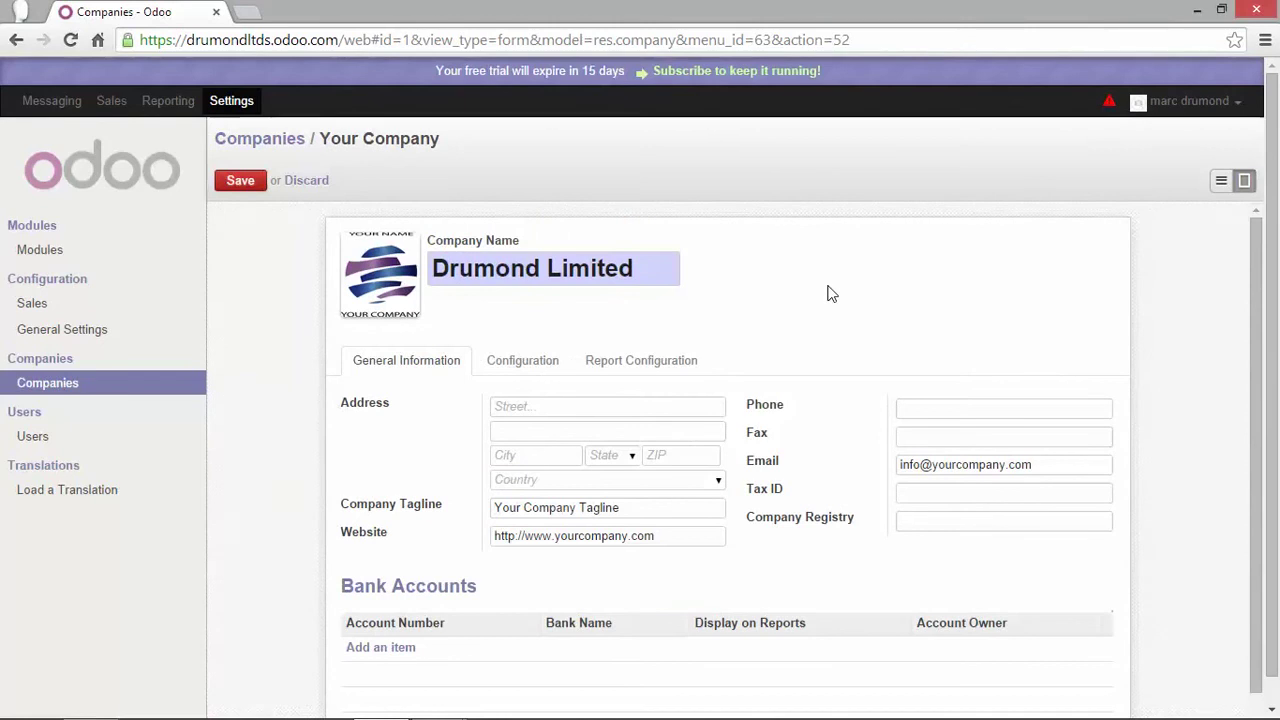
click(240, 182)
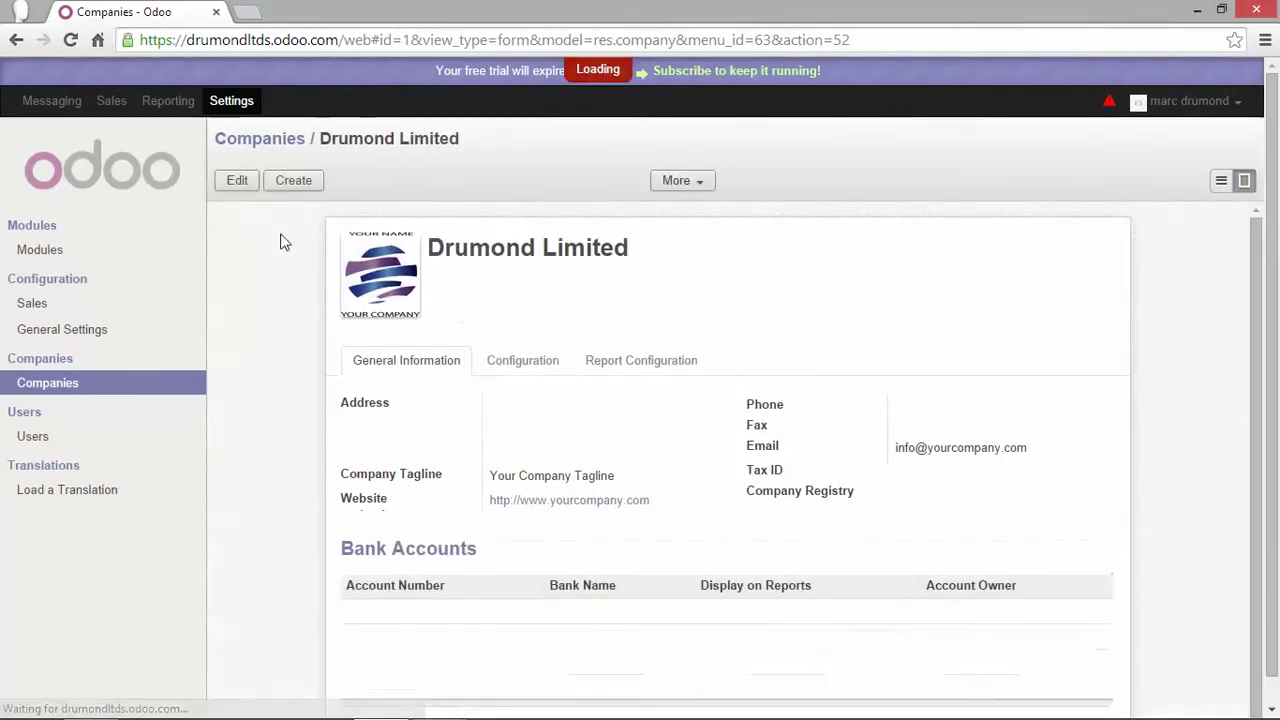
click(71, 42)
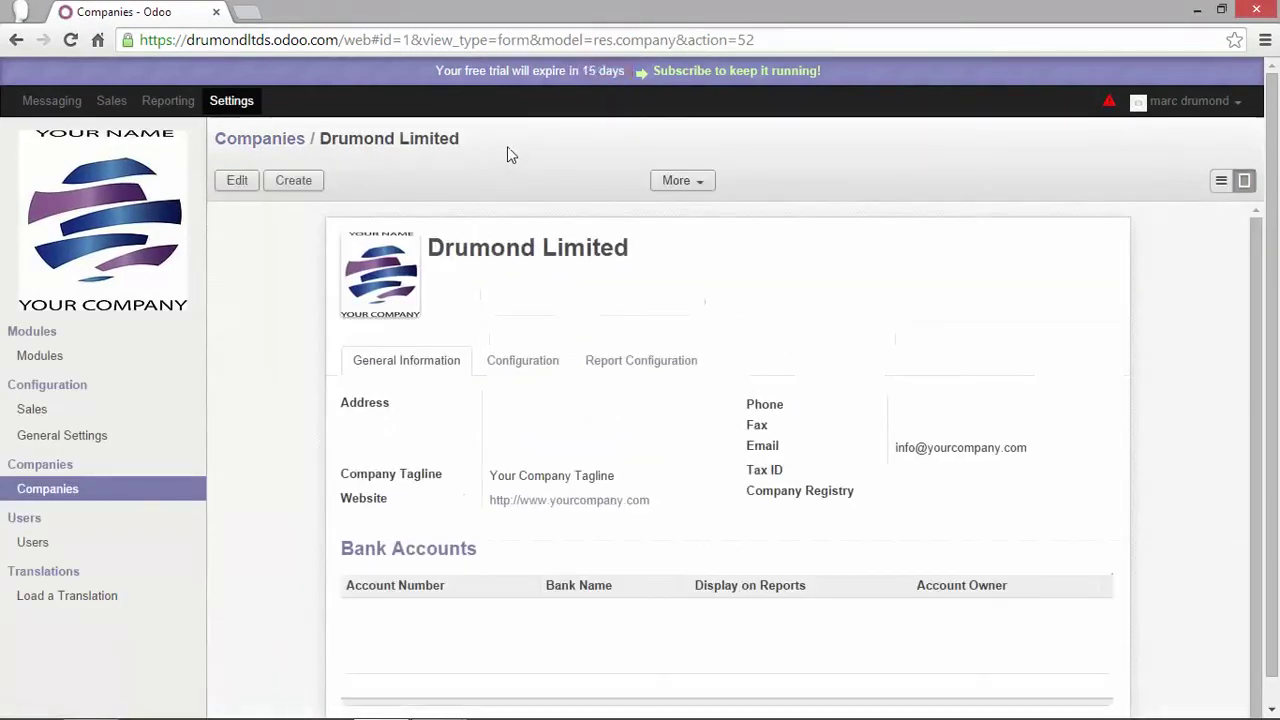
Fill in the company's street, city and ZIP code, and set the country to Belgium
click(236, 190)
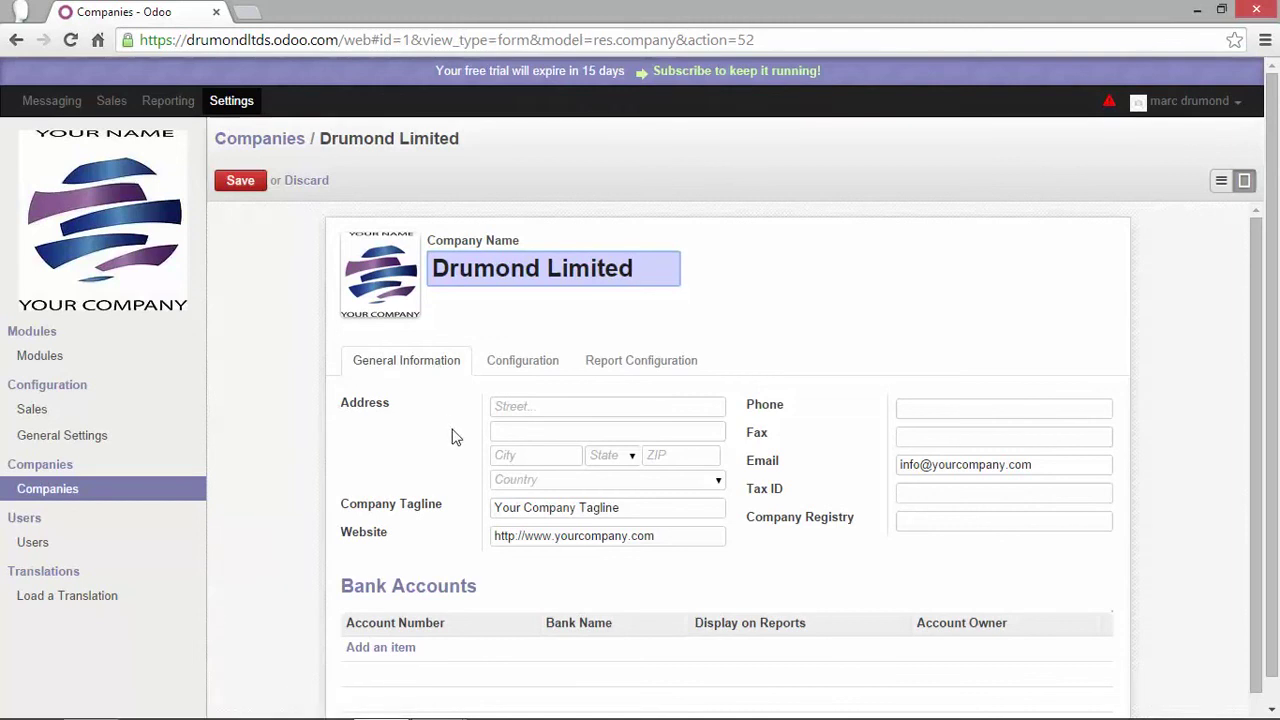
click(527, 407)
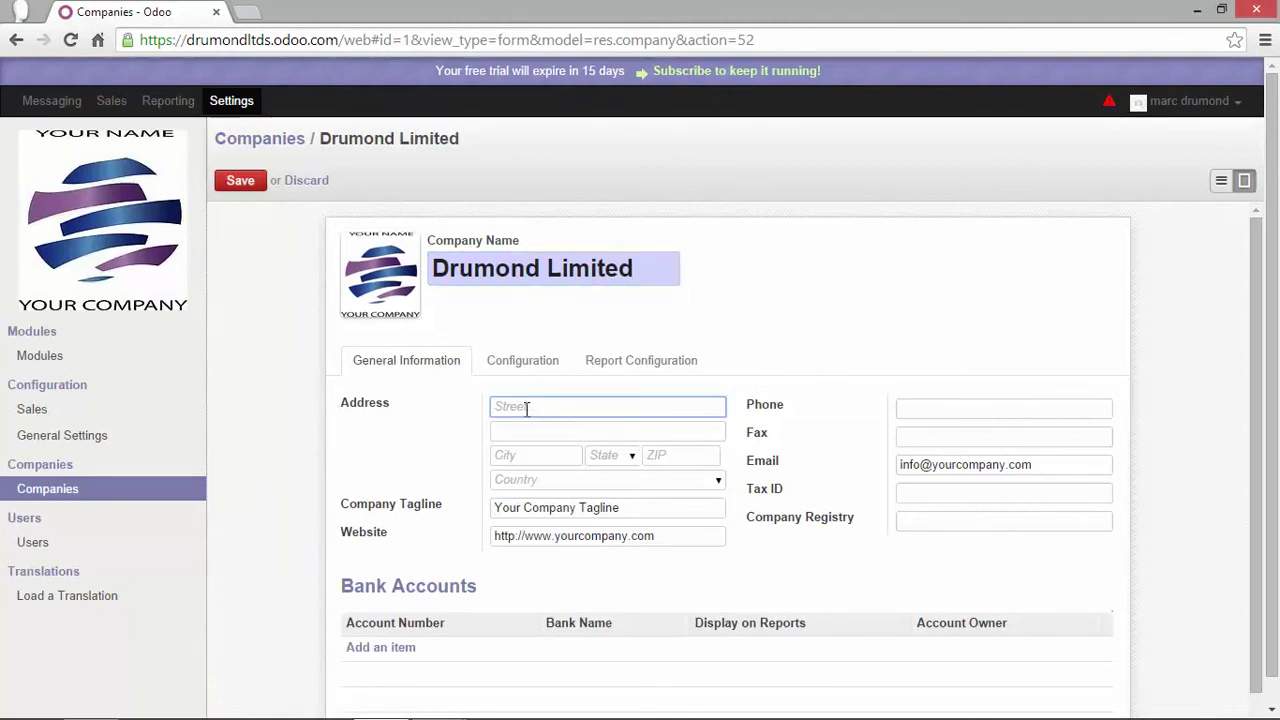
click(528, 459)
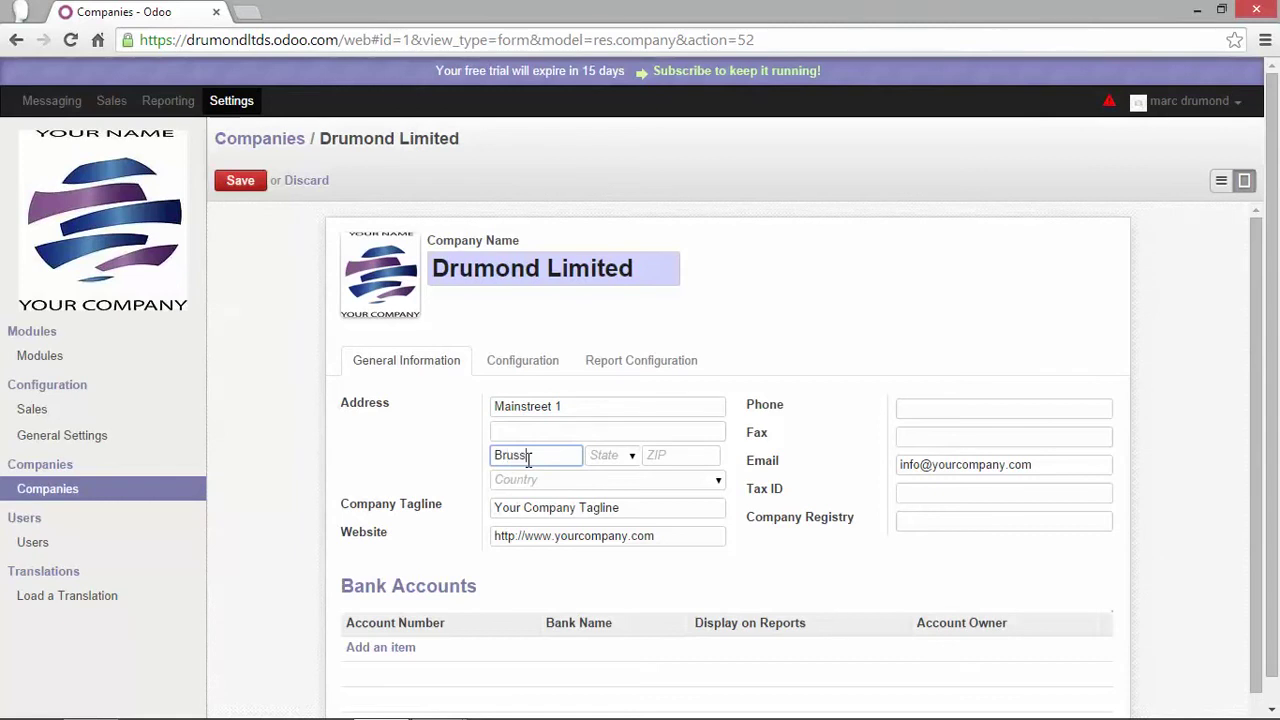
click(708, 454)
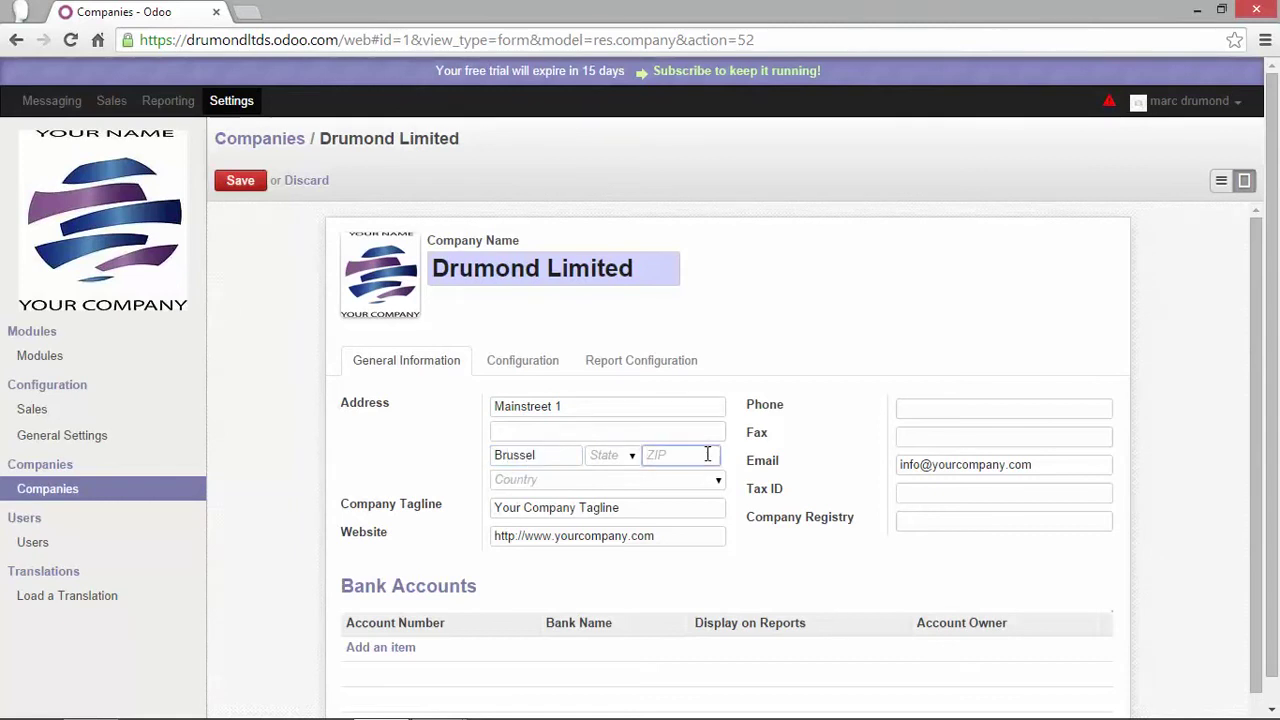
text(1000)
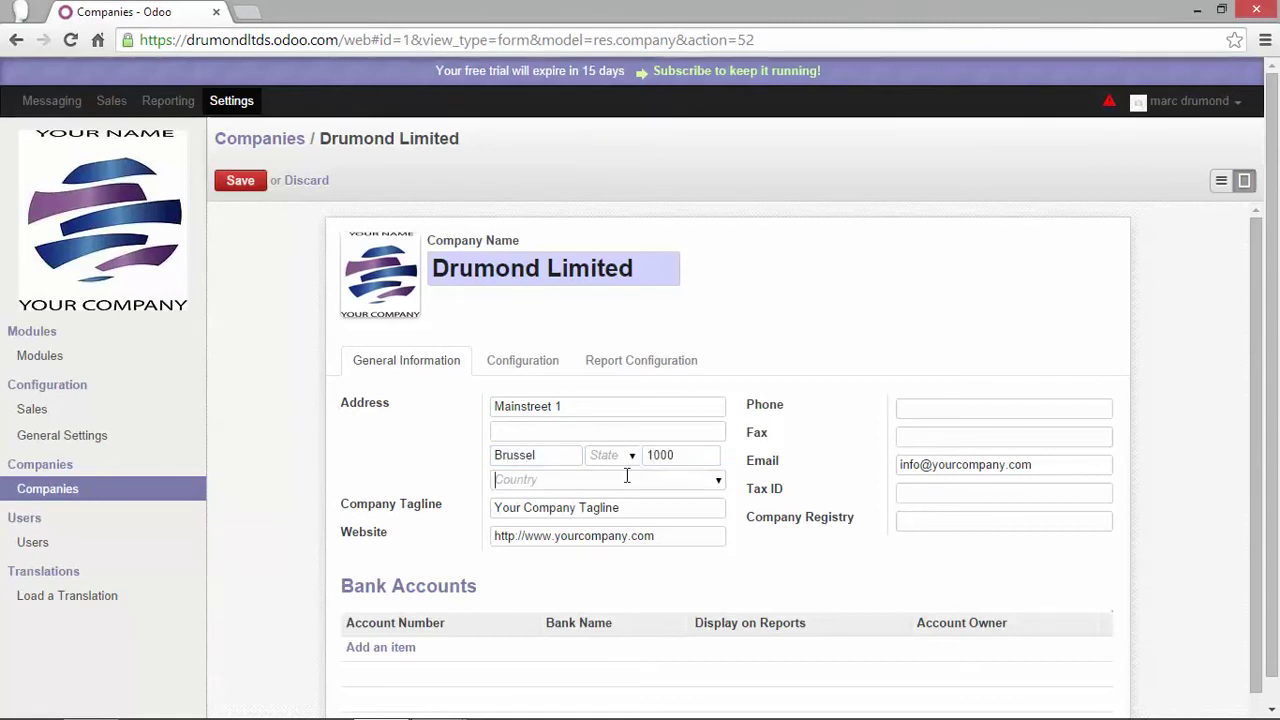
click(627, 476)
text(be)
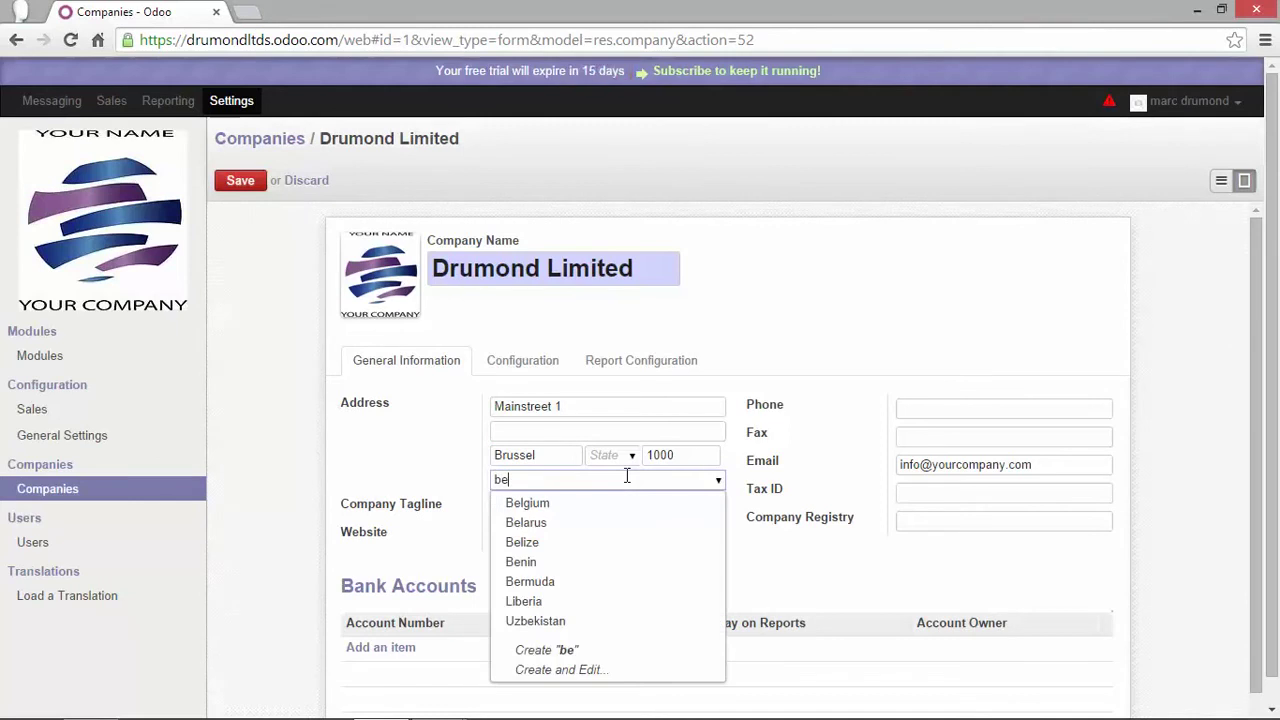
click(546, 505)
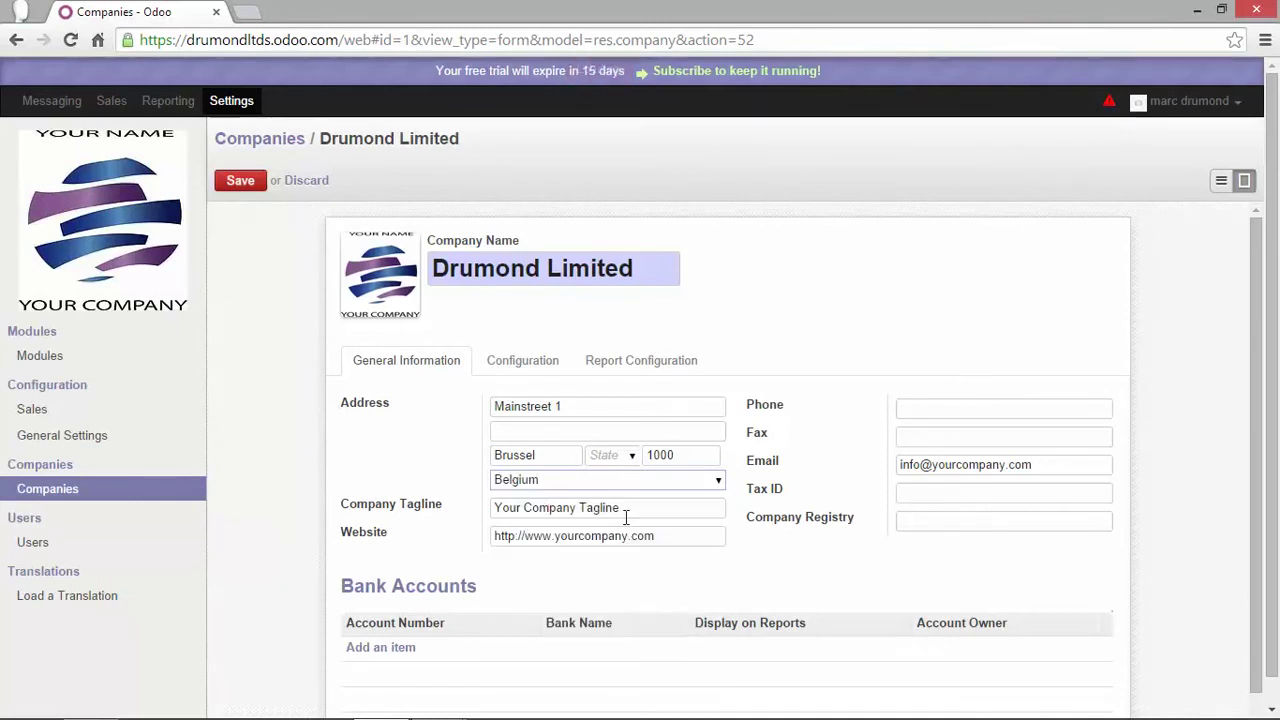
drag(634, 509, 456, 512)
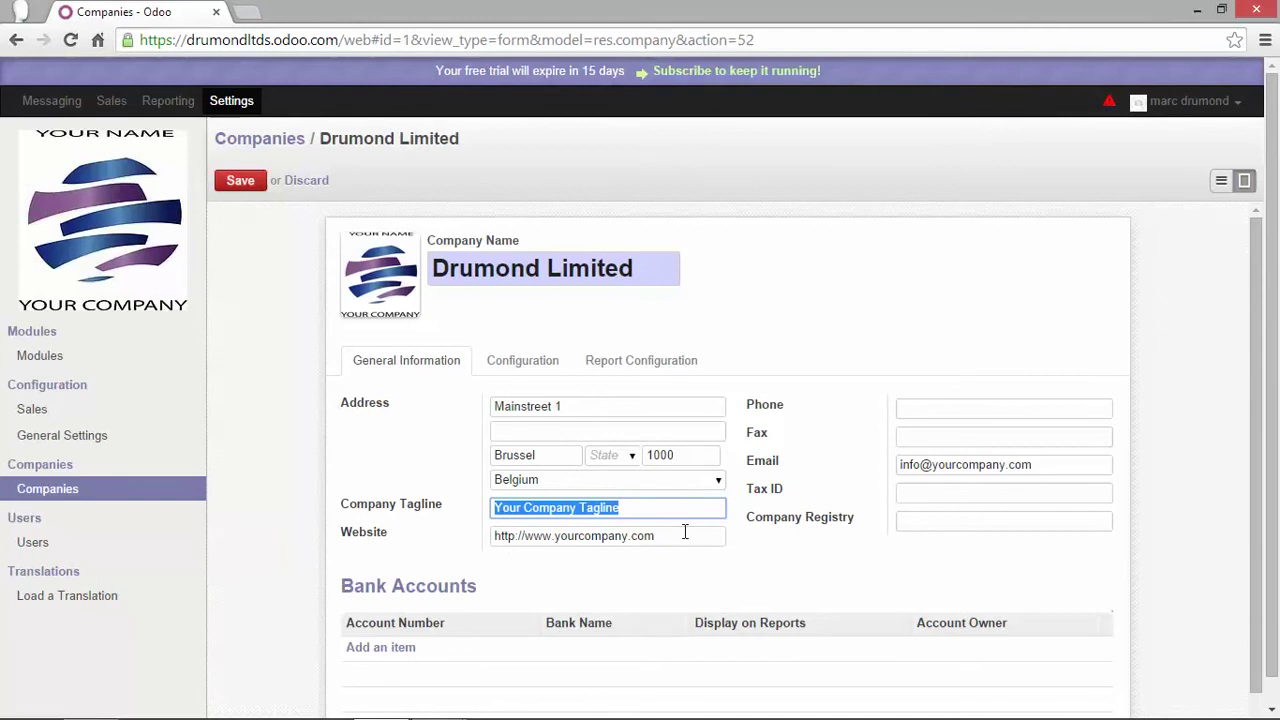
drag(686, 534, 487, 533)
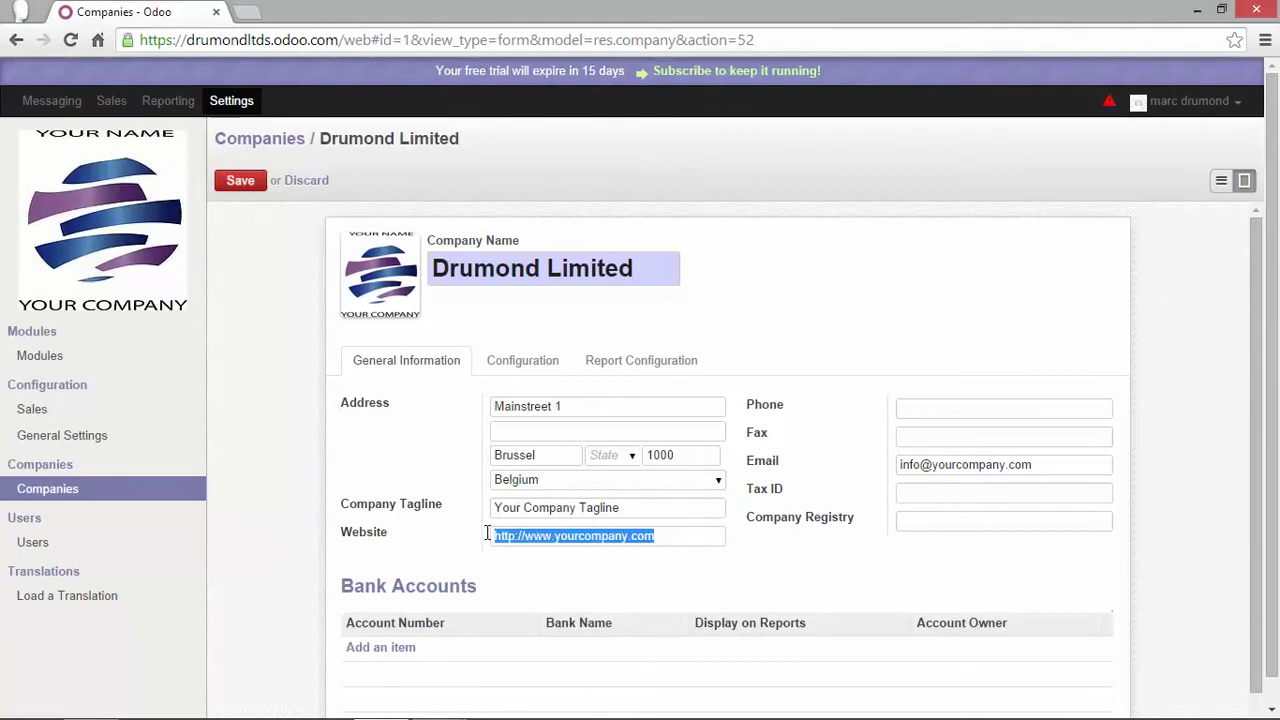
click(630, 536)
key(BackSpace)
key(BackSpace)
key(BackSpace)
key(BackSpace)
key(BackSpace)
key(BackSpace)
key(BackSpace)
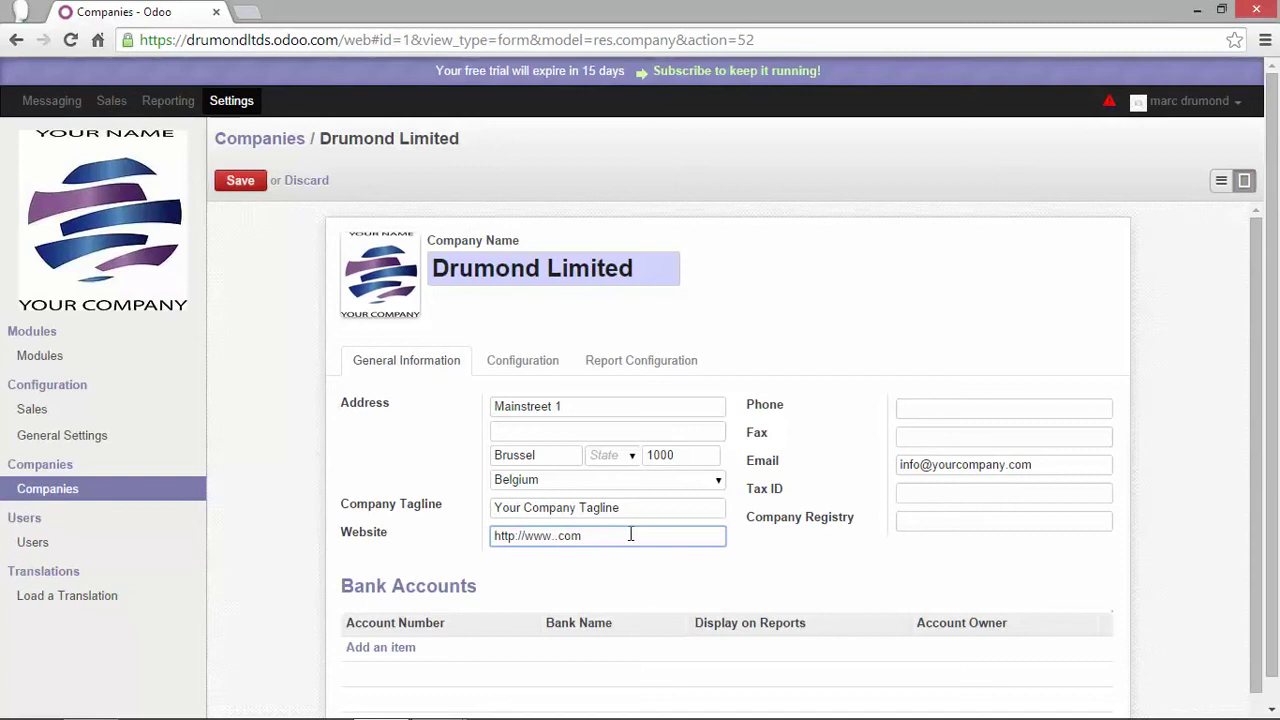
text(drumondltd)
click(939, 404)
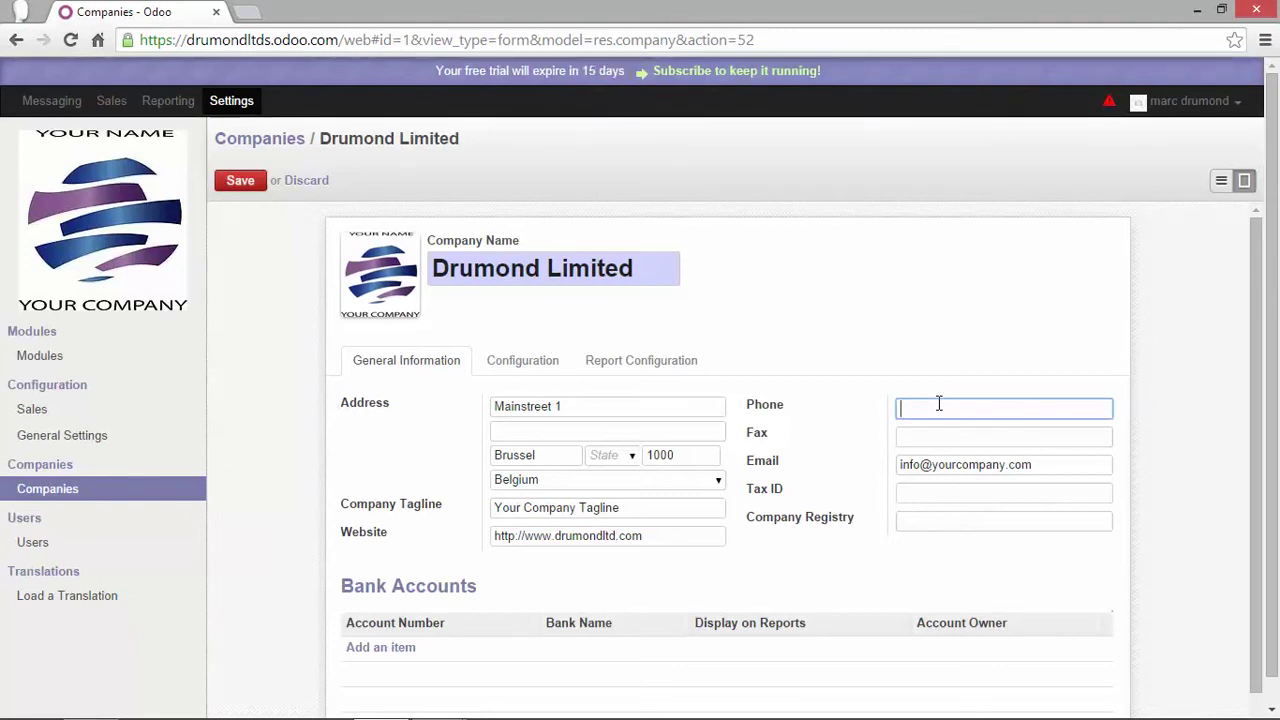
text(00321234567890)
click(926, 439)
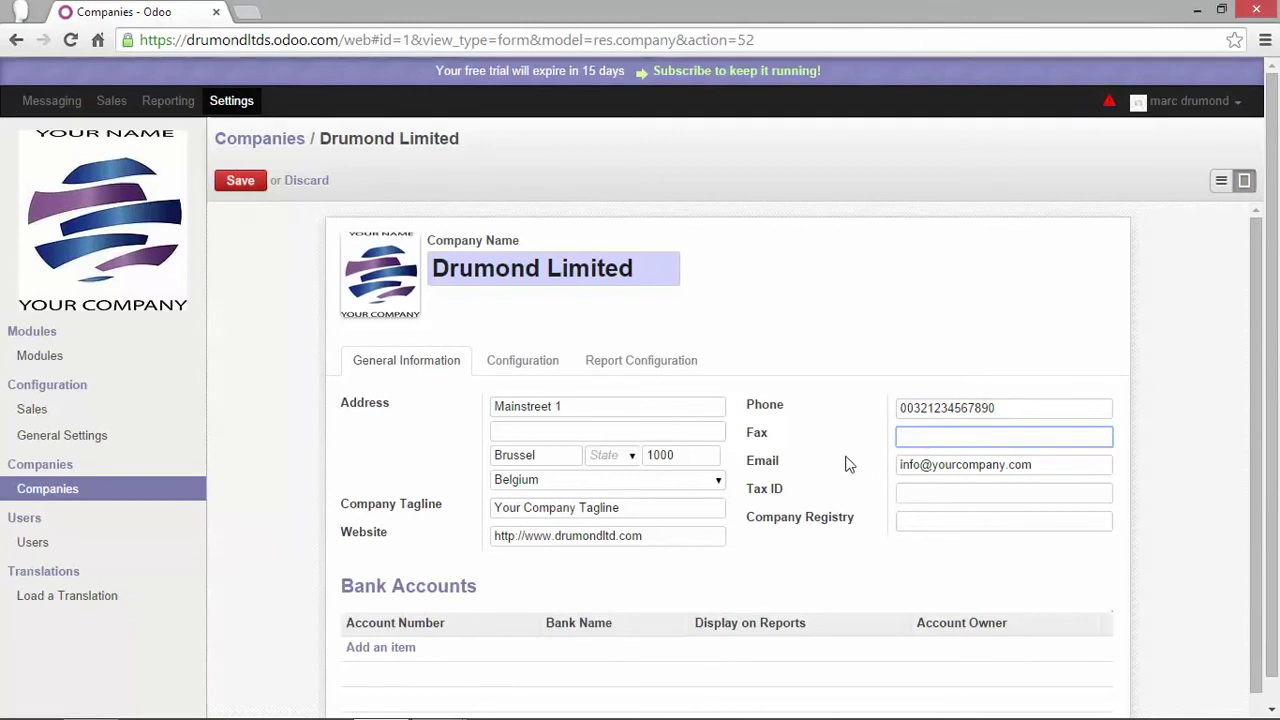
drag(1028, 464, 889, 471)
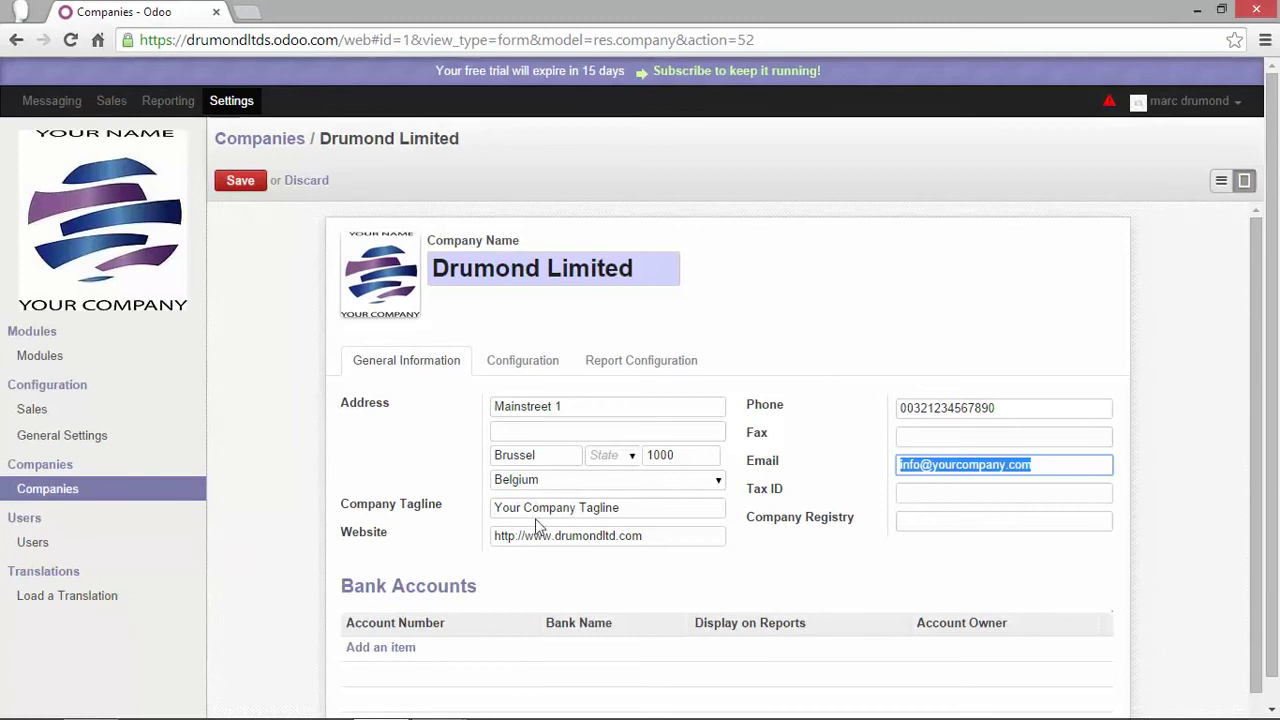
Save the updated company details and reopen the record for editing
click(246, 187)
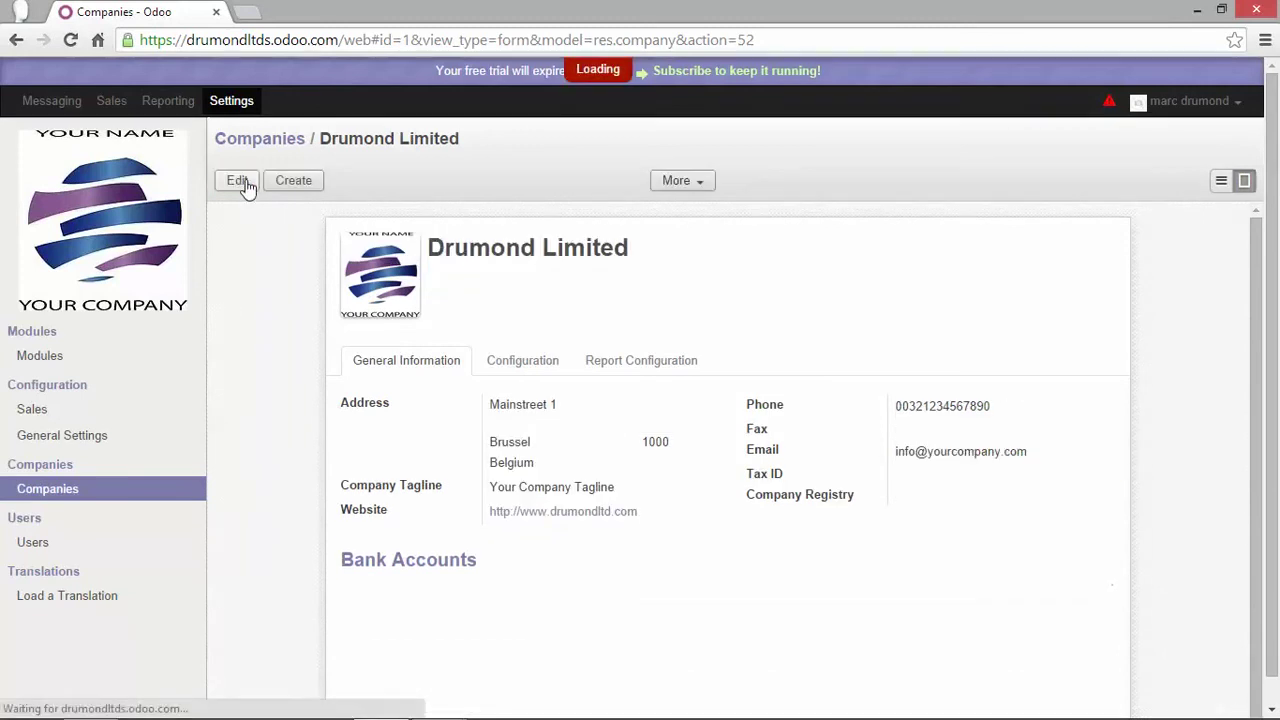
scroll(346, 437, down, 1)
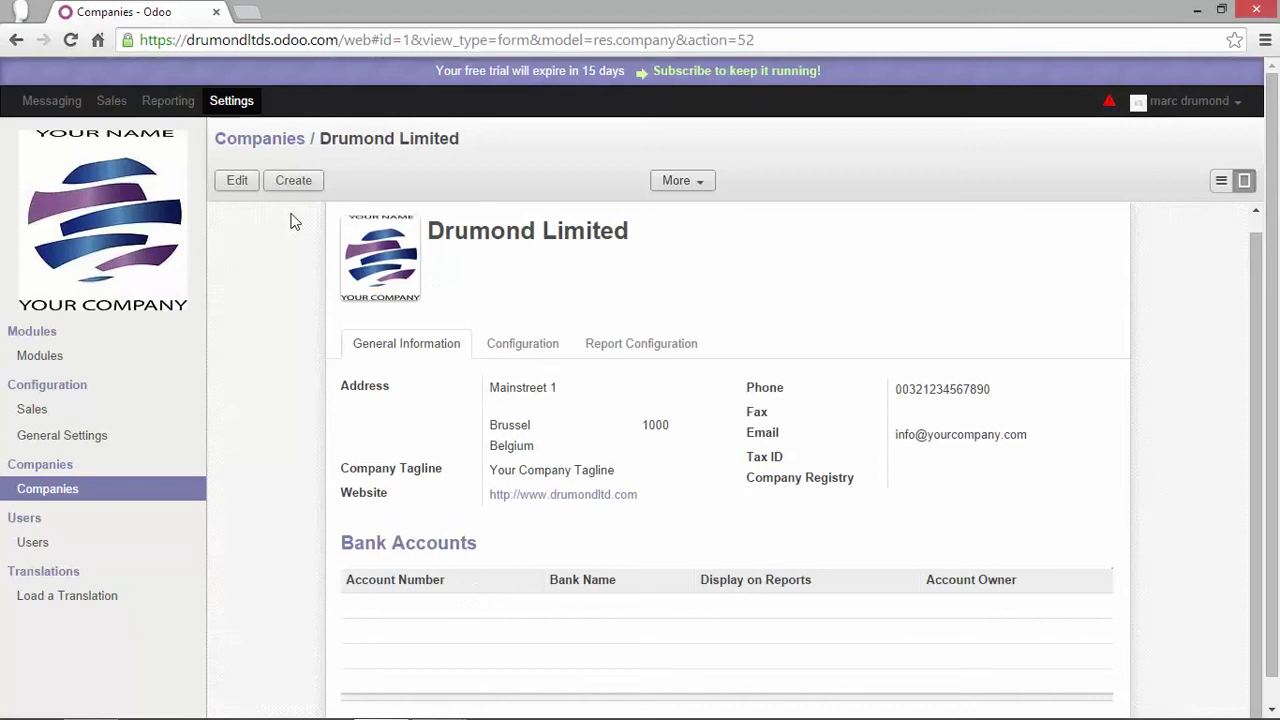
click(238, 185)
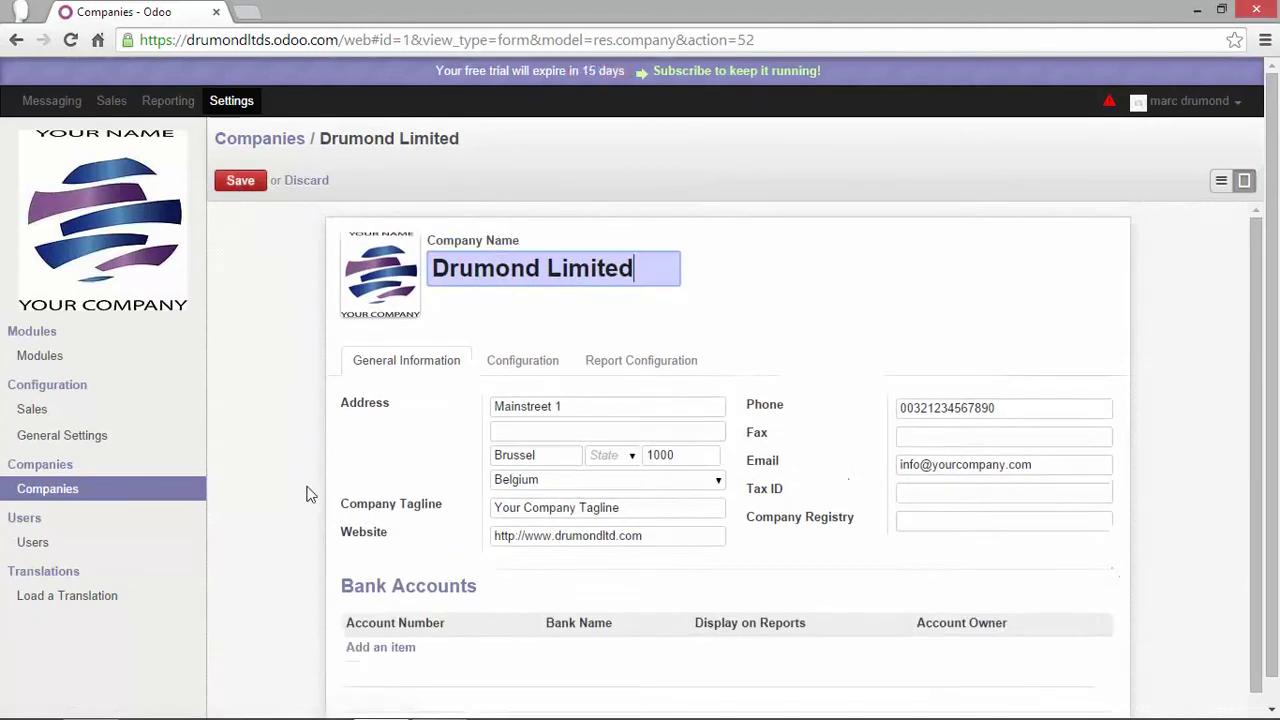
scroll(340, 510, down, 1)
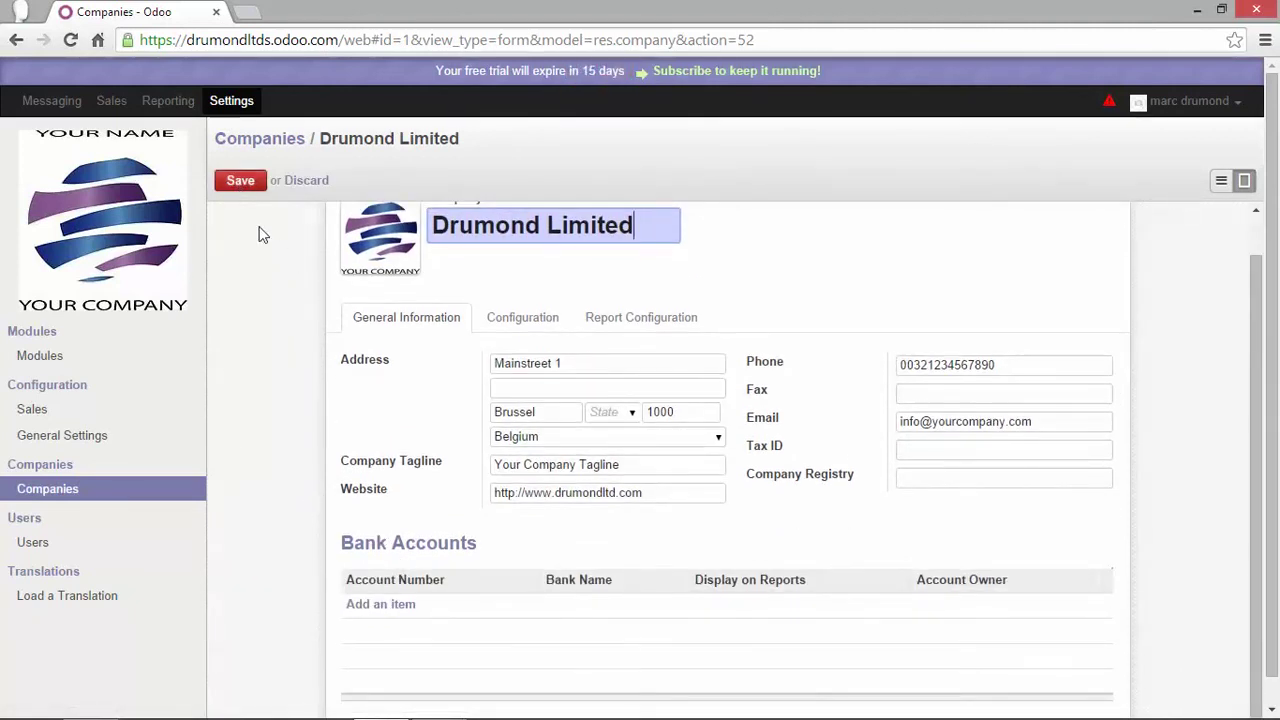
Add a normal bank account at KBC with its account number, and save the company
click(381, 605)
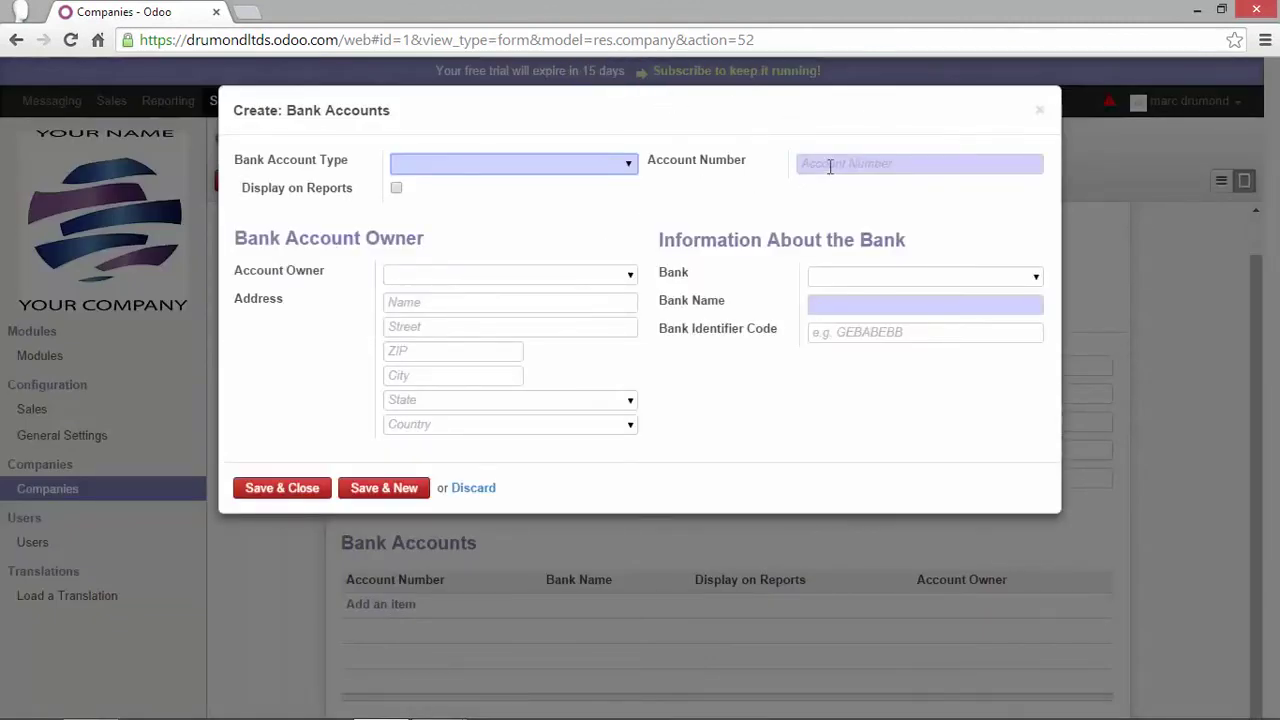
click(630, 164)
click(545, 197)
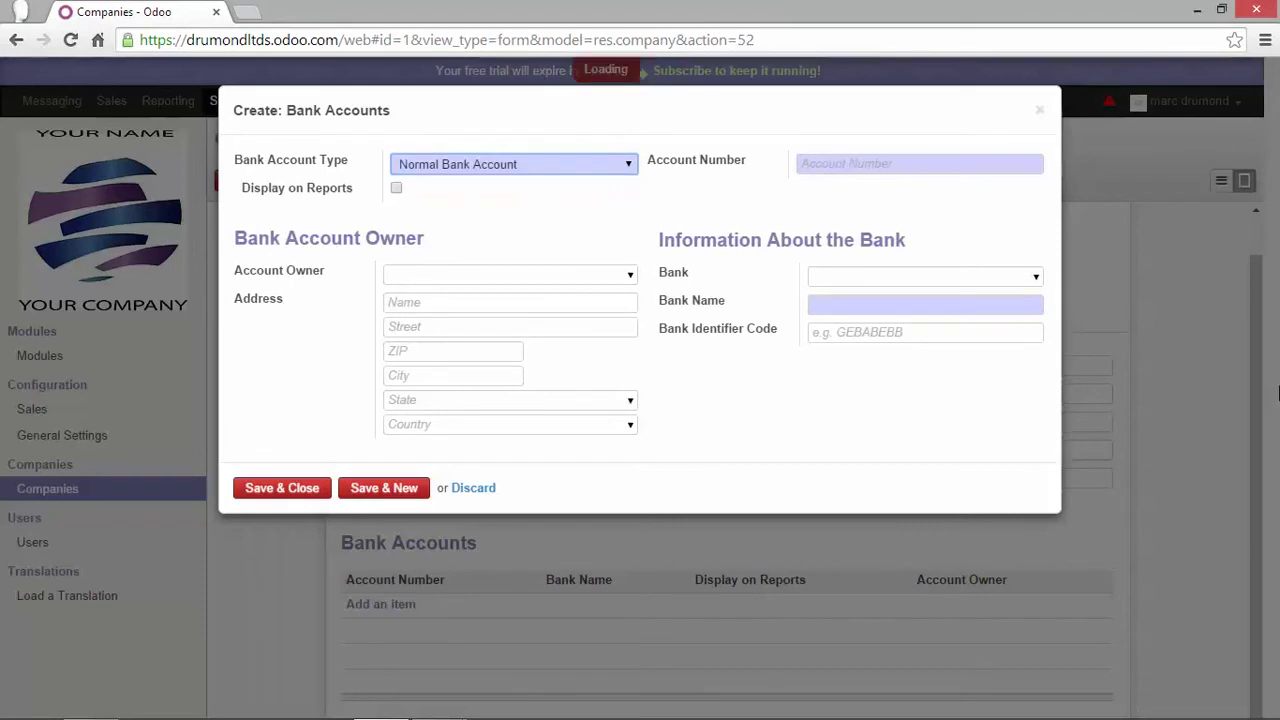
click(874, 164)
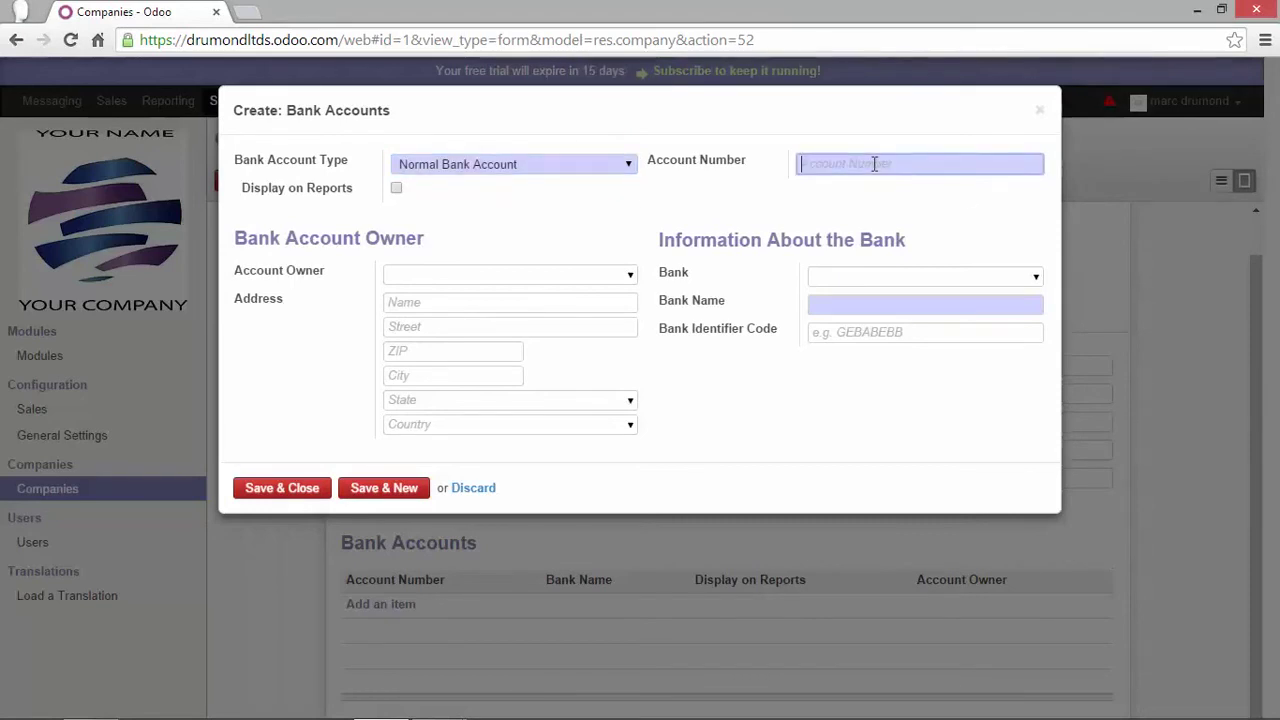
text(BE-1234567890)
click(828, 304)
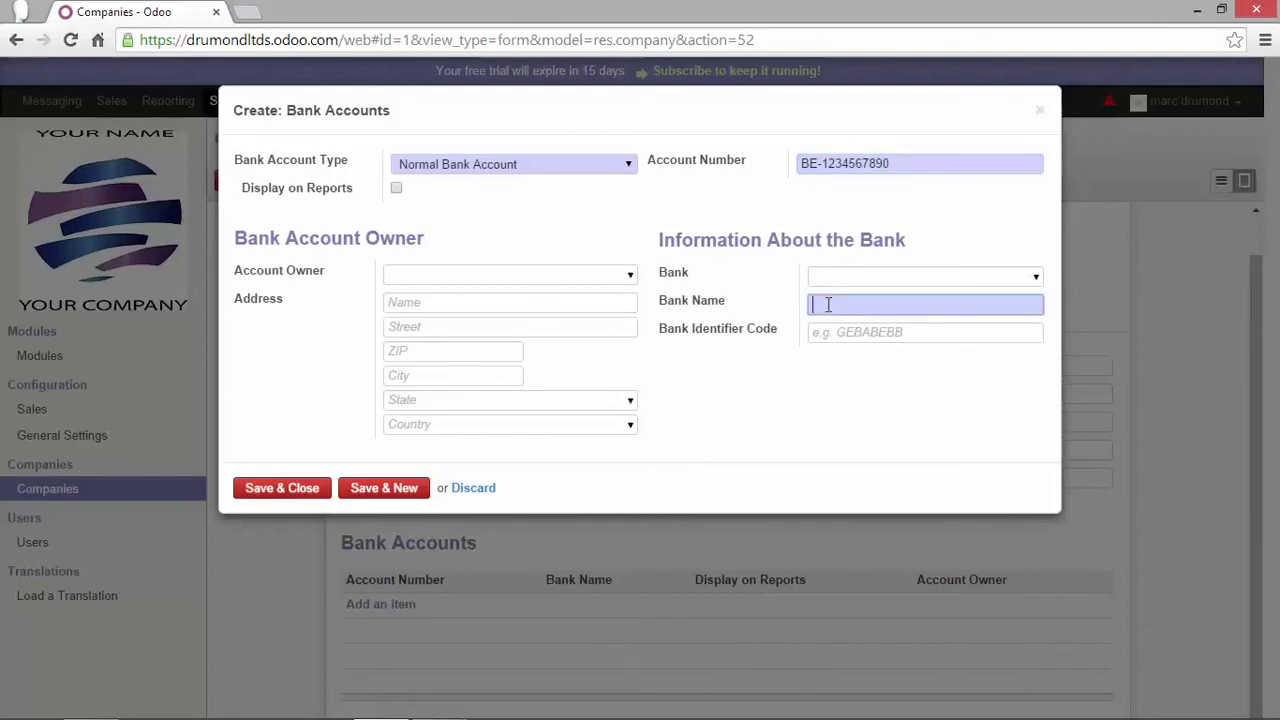
click(301, 490)
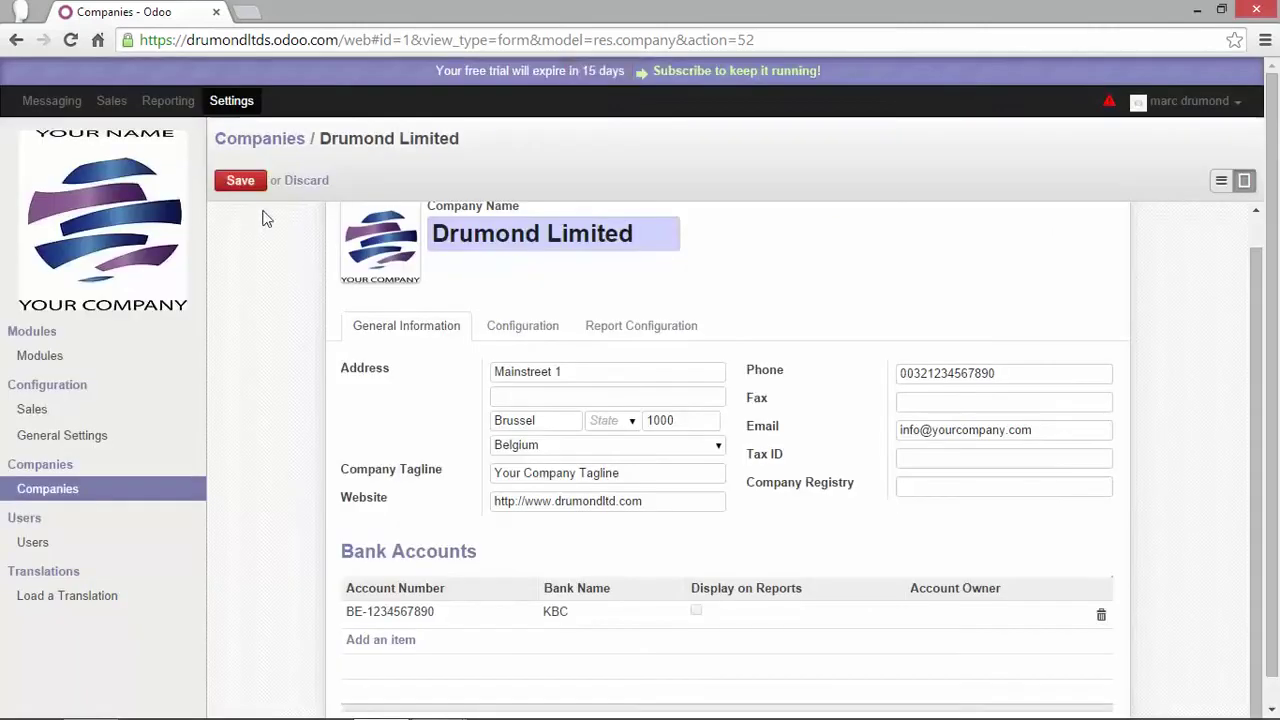
click(243, 182)
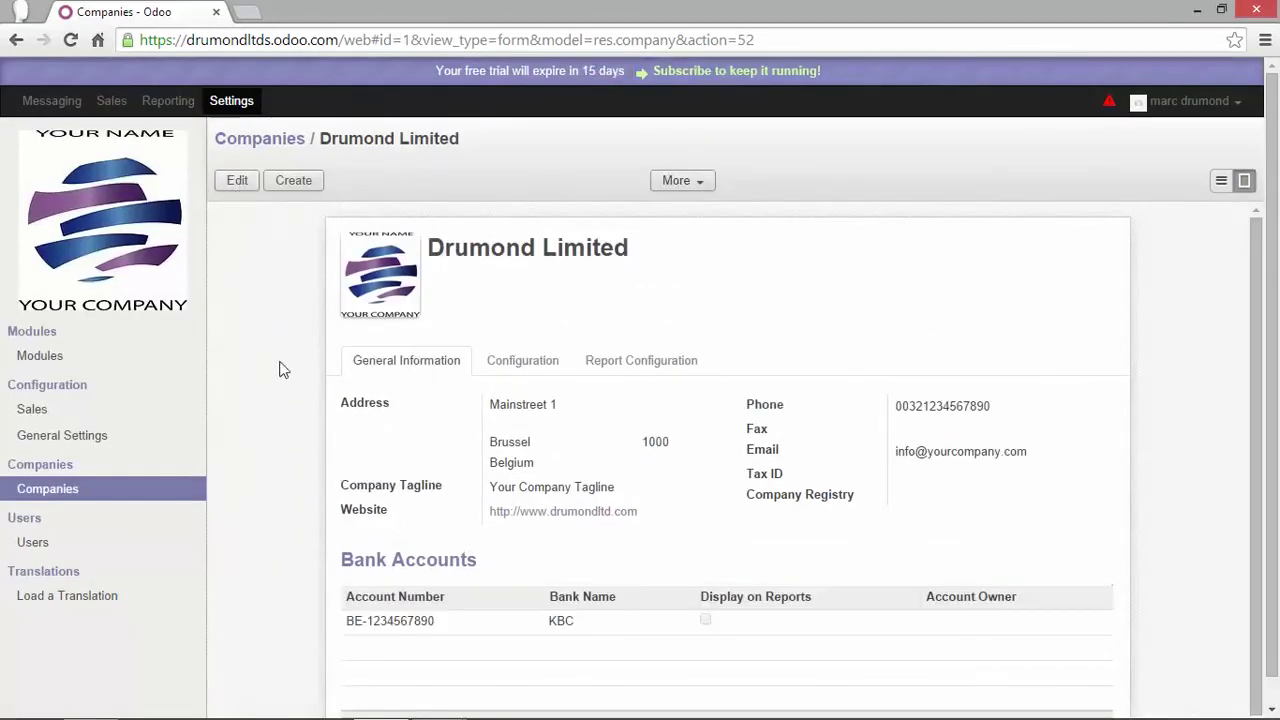
Edit the company's Configuration tab, leaving the currency set to EUR
click(524, 364)
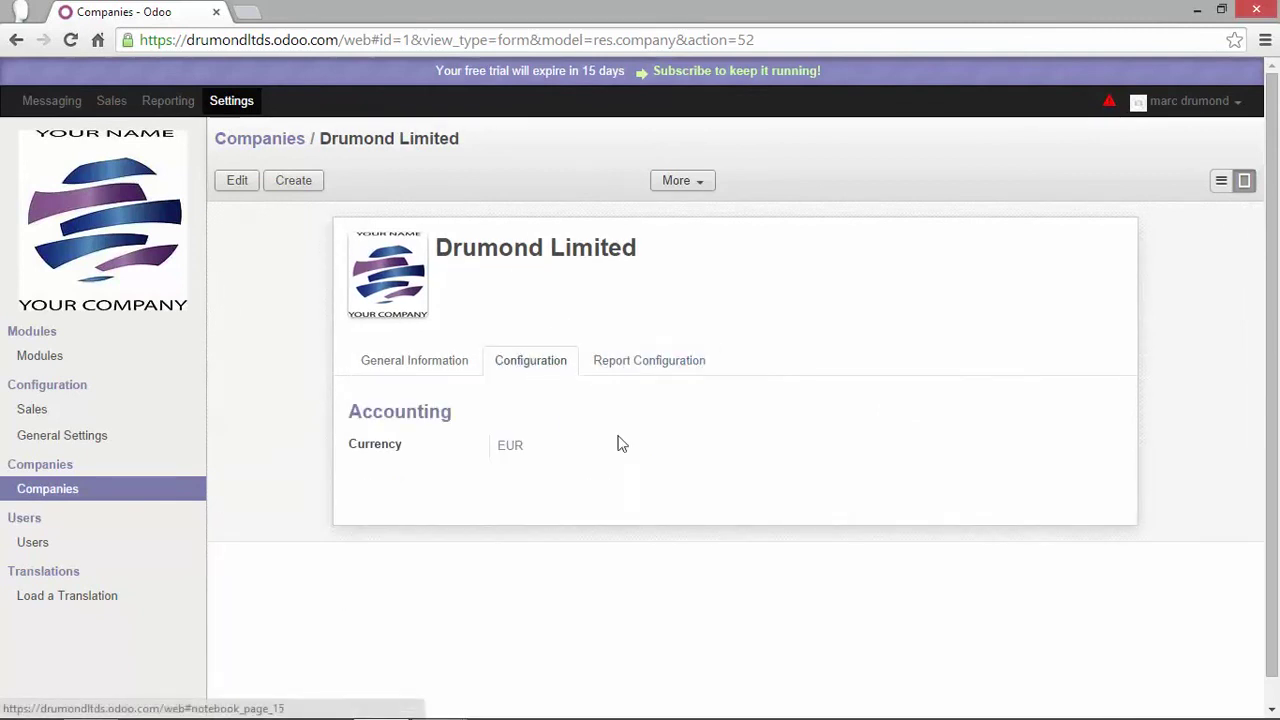
click(237, 182)
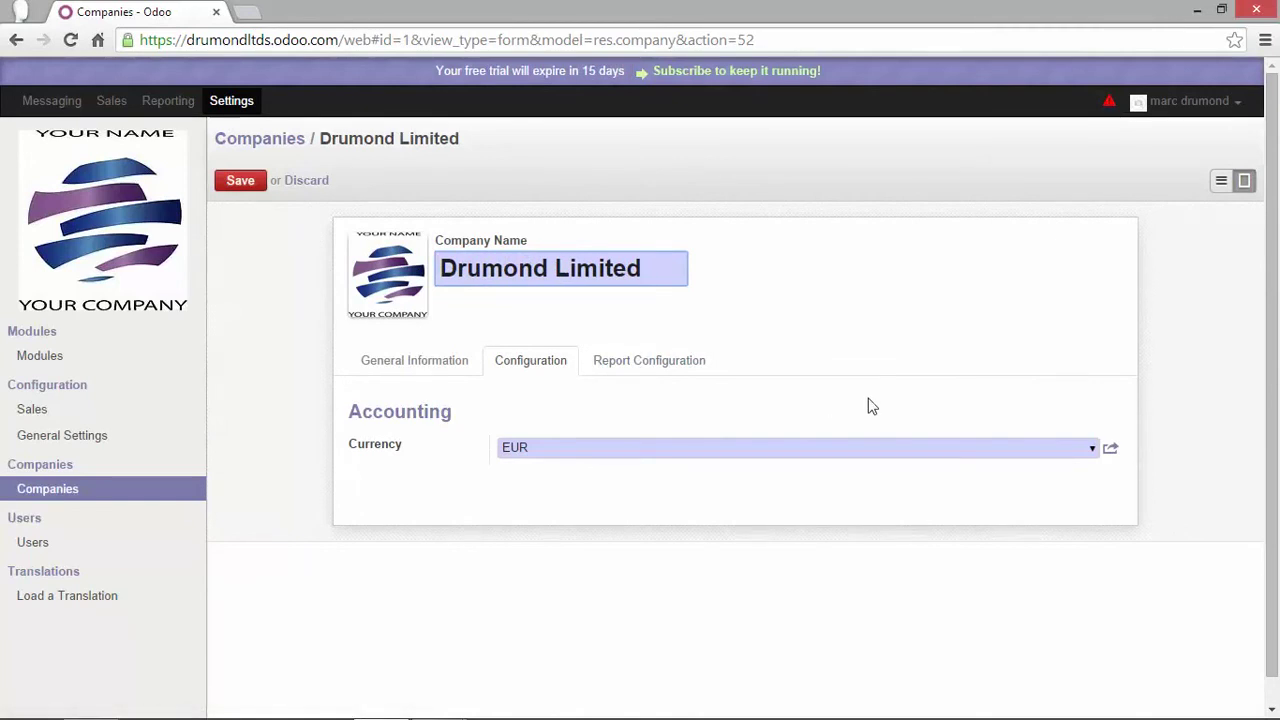
click(1090, 448)
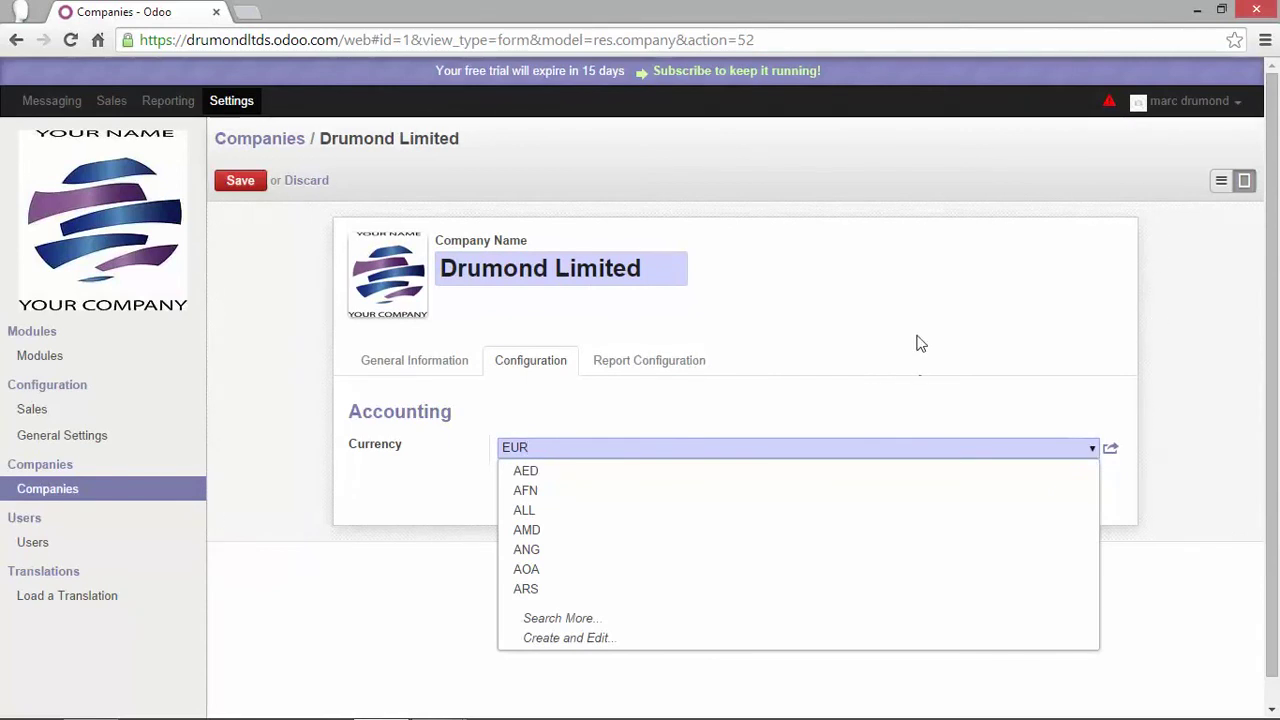
key(Escape)
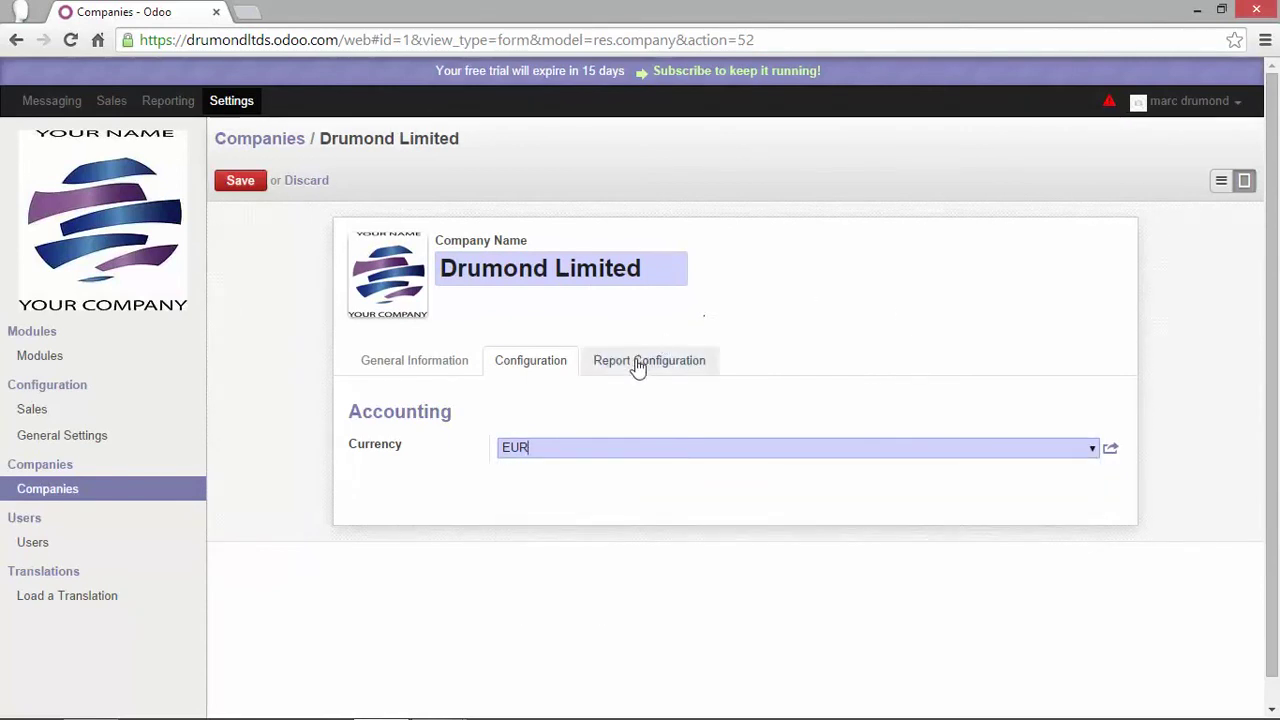
Enable a custom report footer with phone, e-mail, website and KBC bank details, then save
click(637, 367)
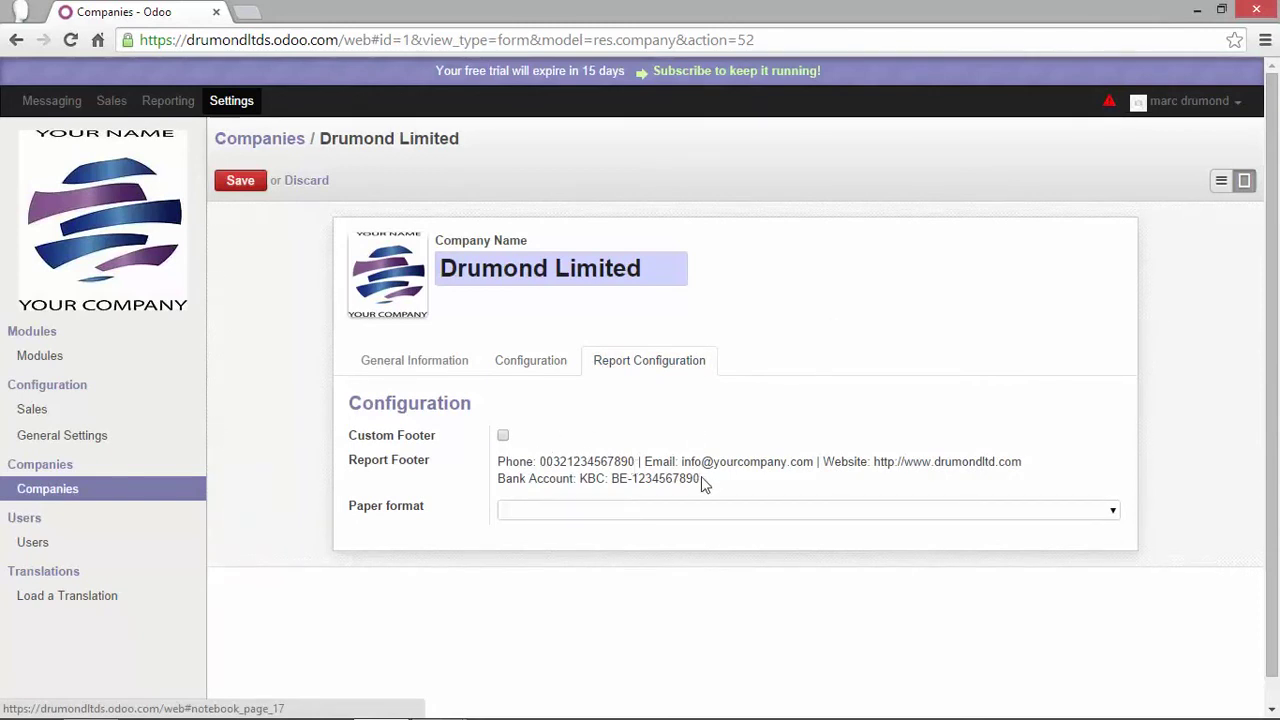
drag(701, 478, 502, 462)
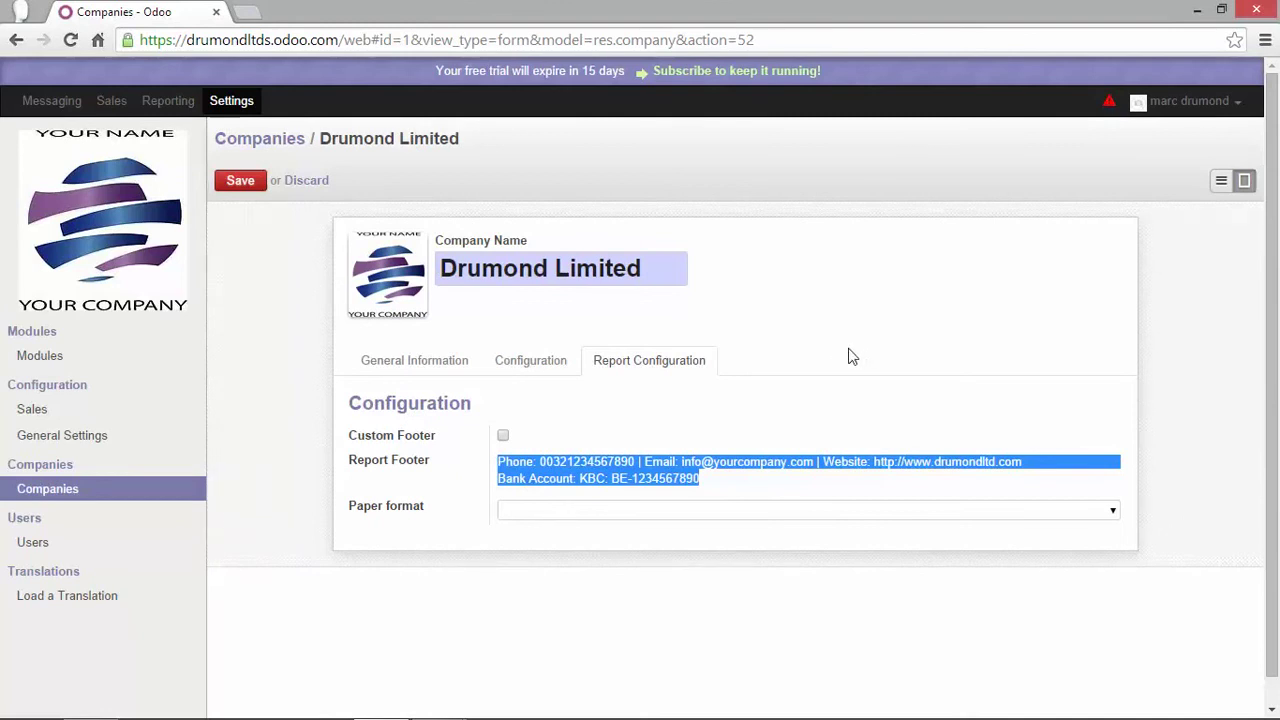
click(503, 436)
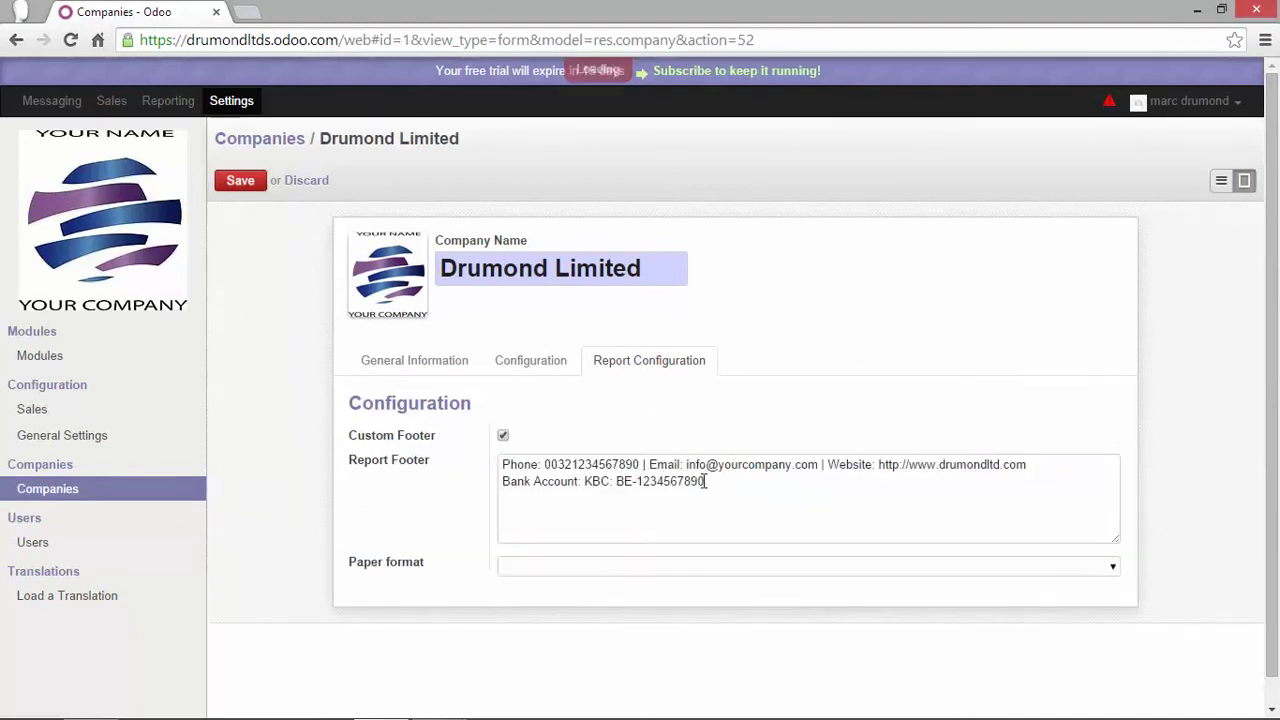
click(797, 490)
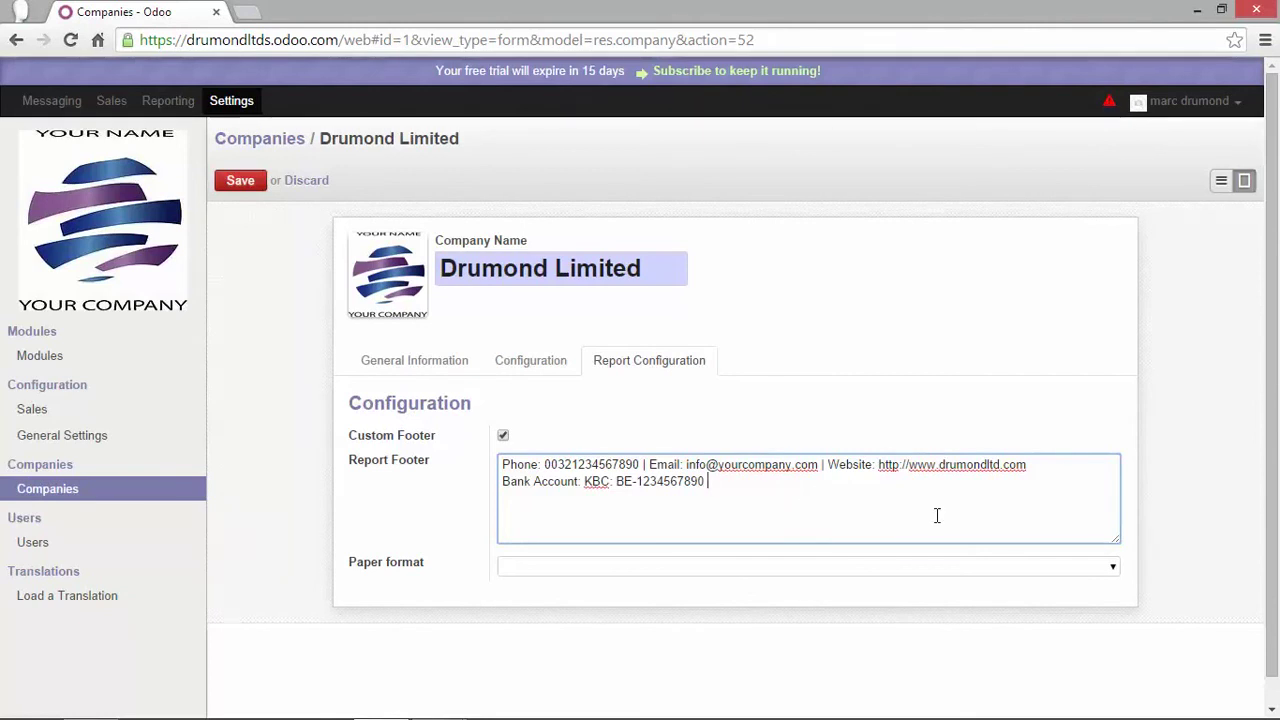
click(1114, 568)
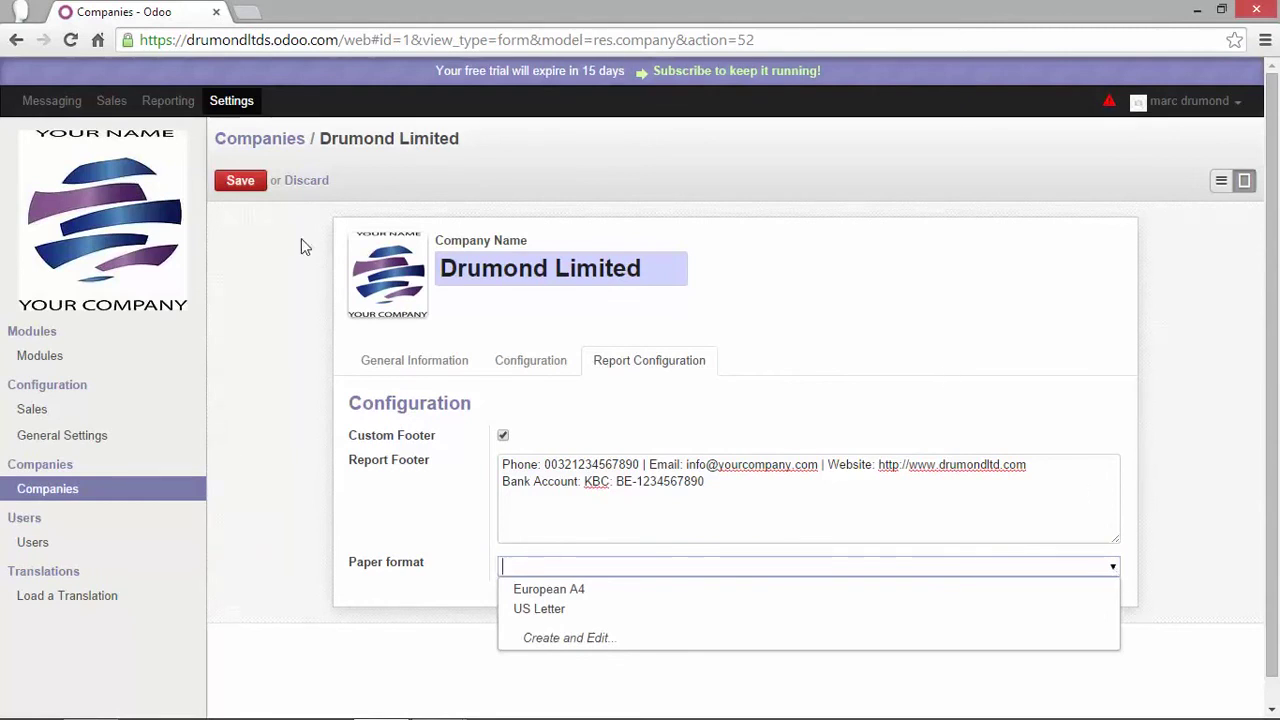
click(241, 181)
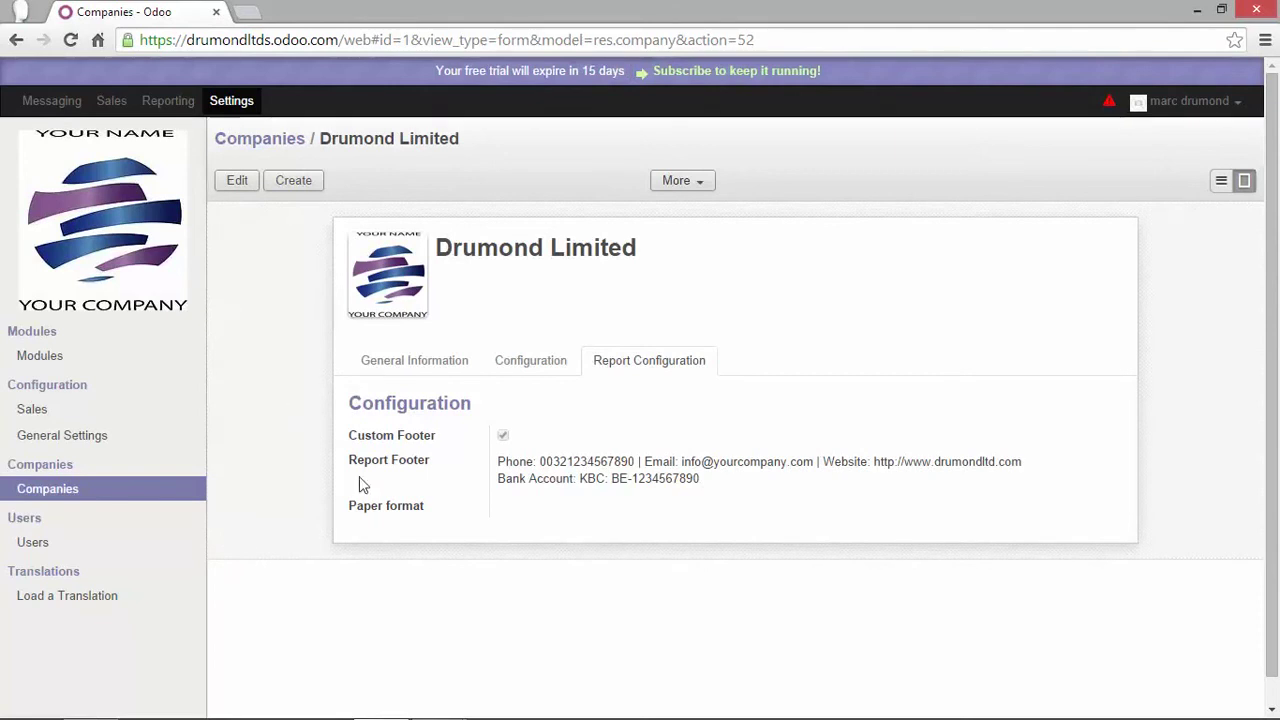
Open the admin user and replace its admin login with the user's e-mail address
click(33, 545)
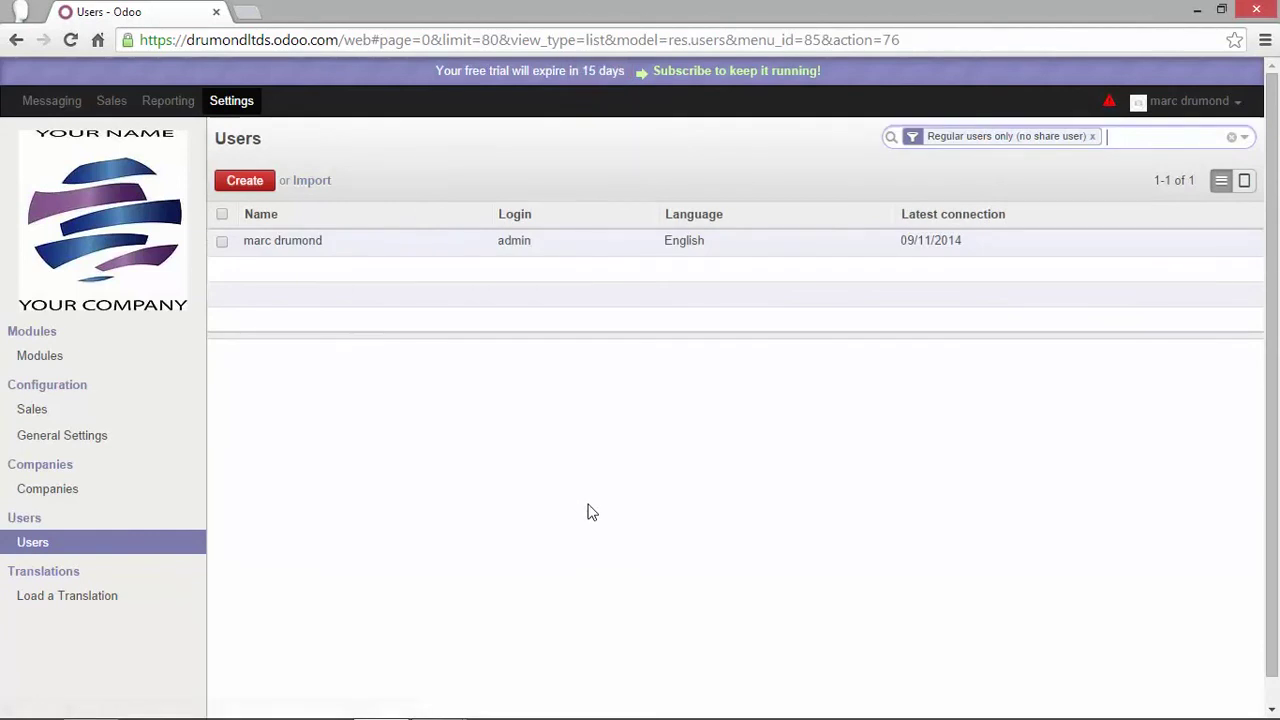
click(289, 246)
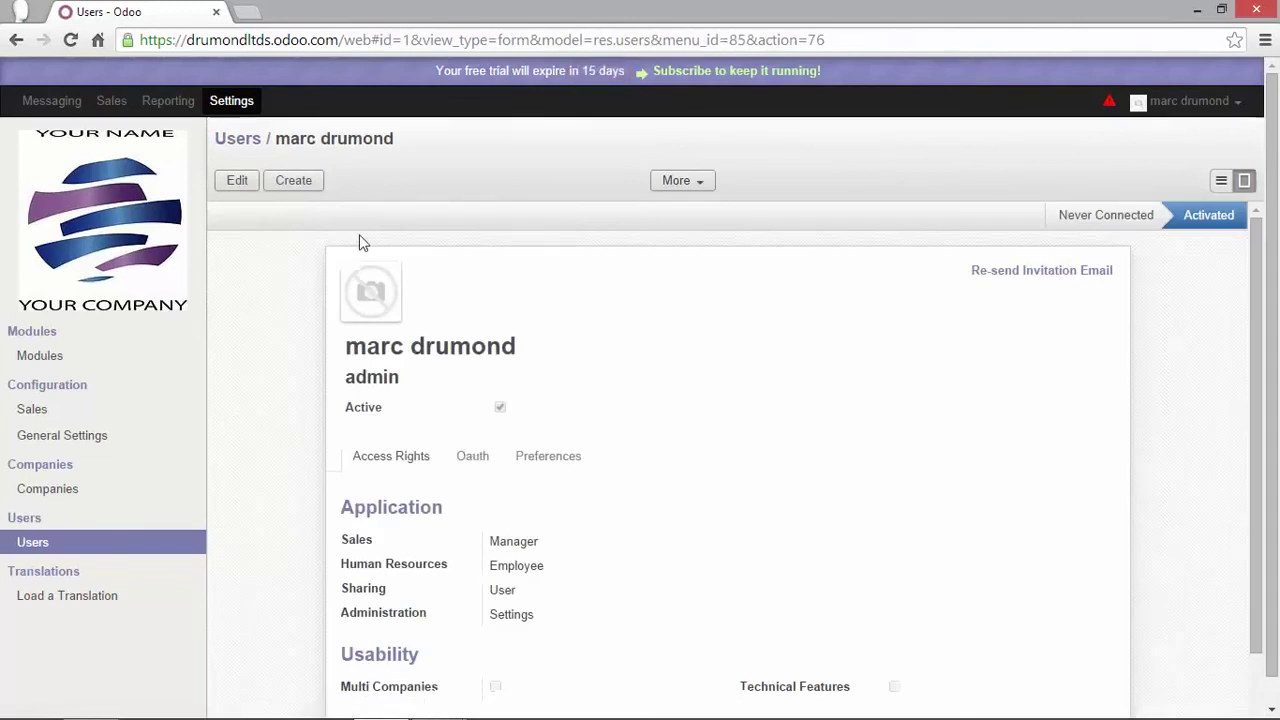
click(238, 182)
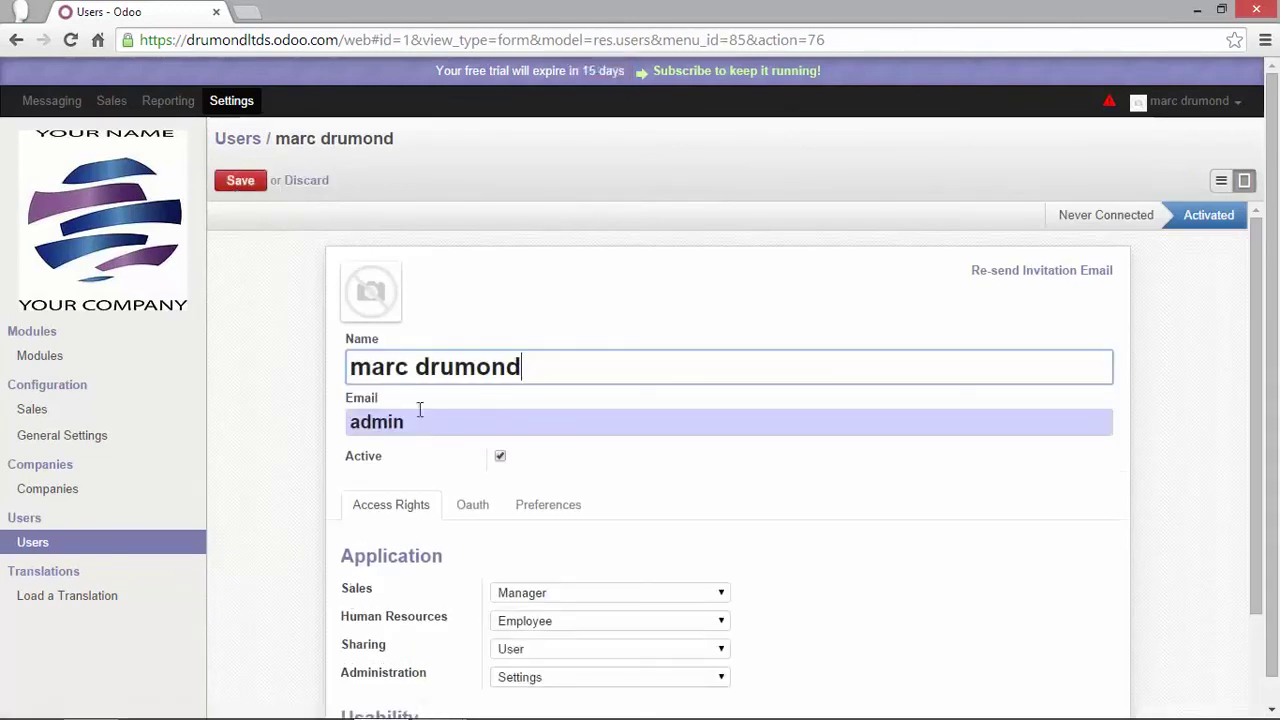
drag(427, 422, 346, 424)
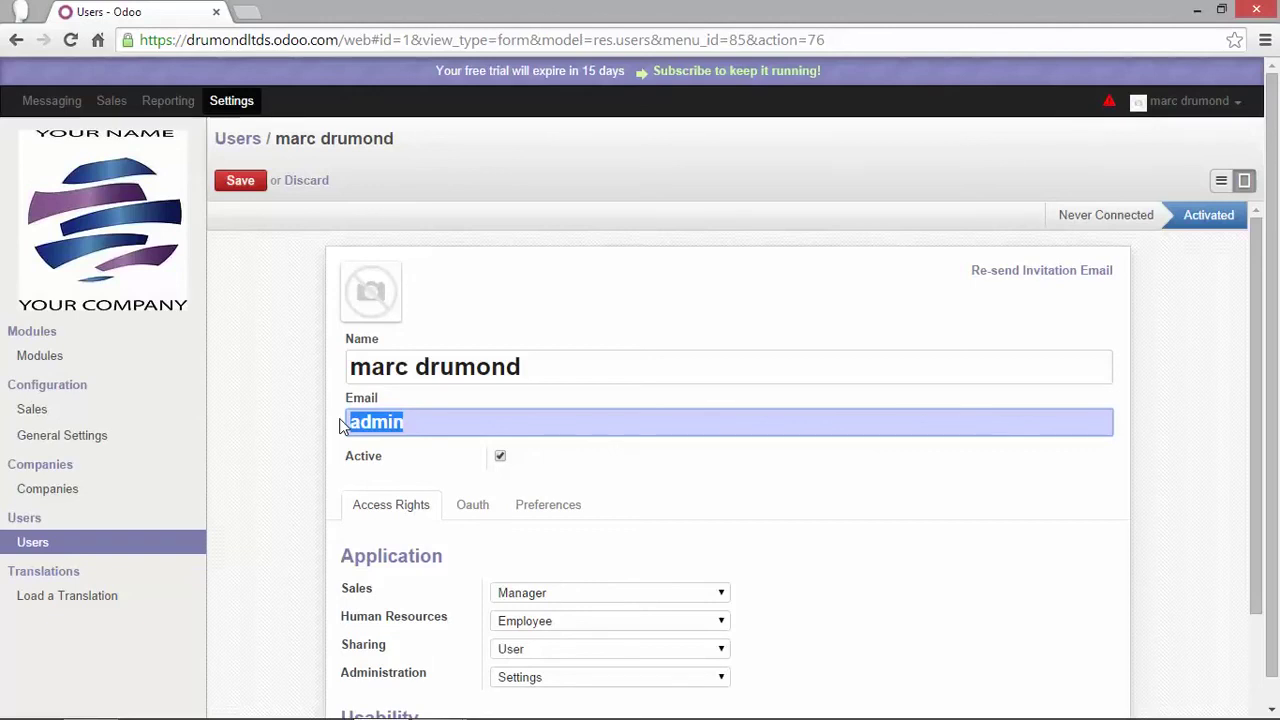
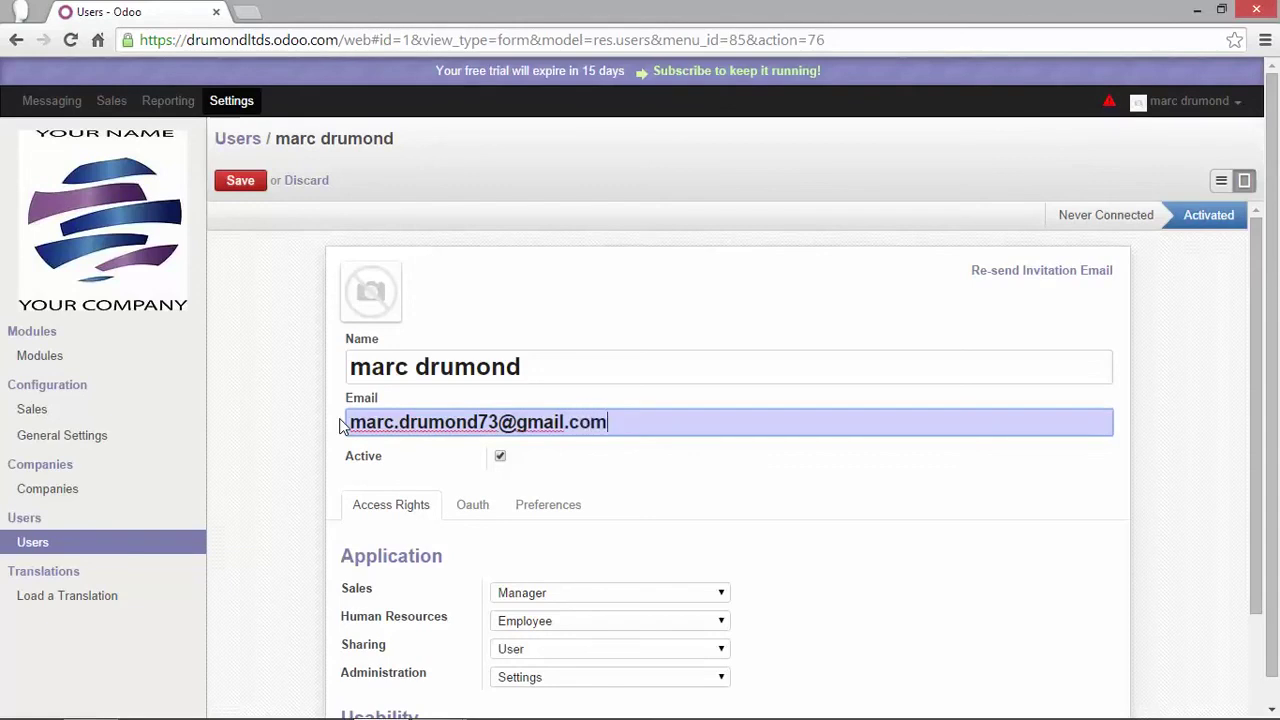
click(311, 479)
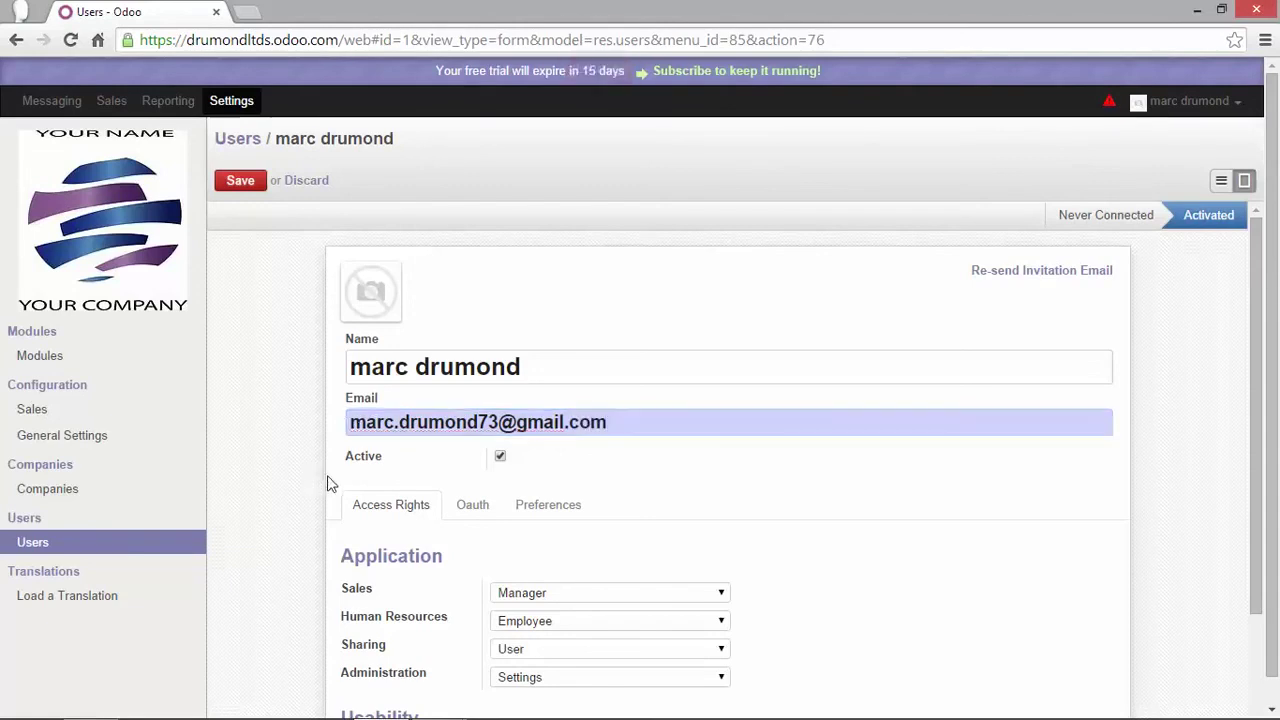
Keep the admin's Sales access at Manager and enable Technical Features
scroll(330, 484, down, 2)
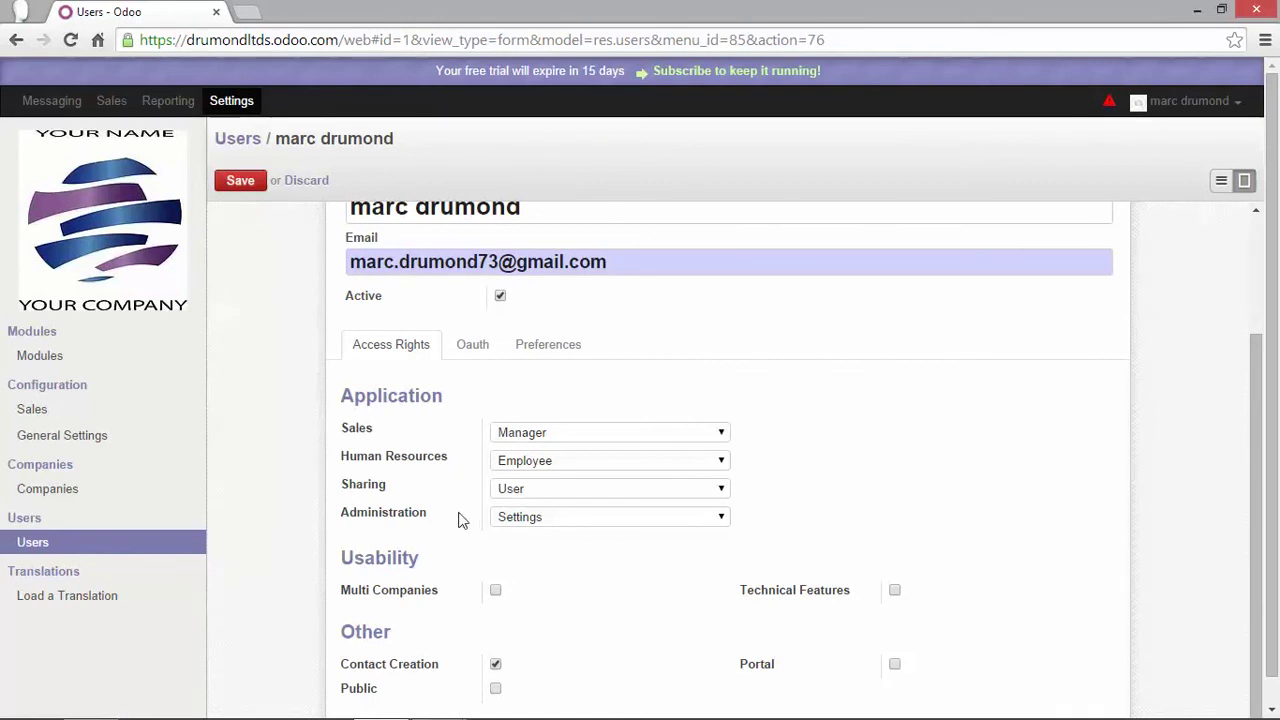
mouse_move(398, 437)
click(721, 436)
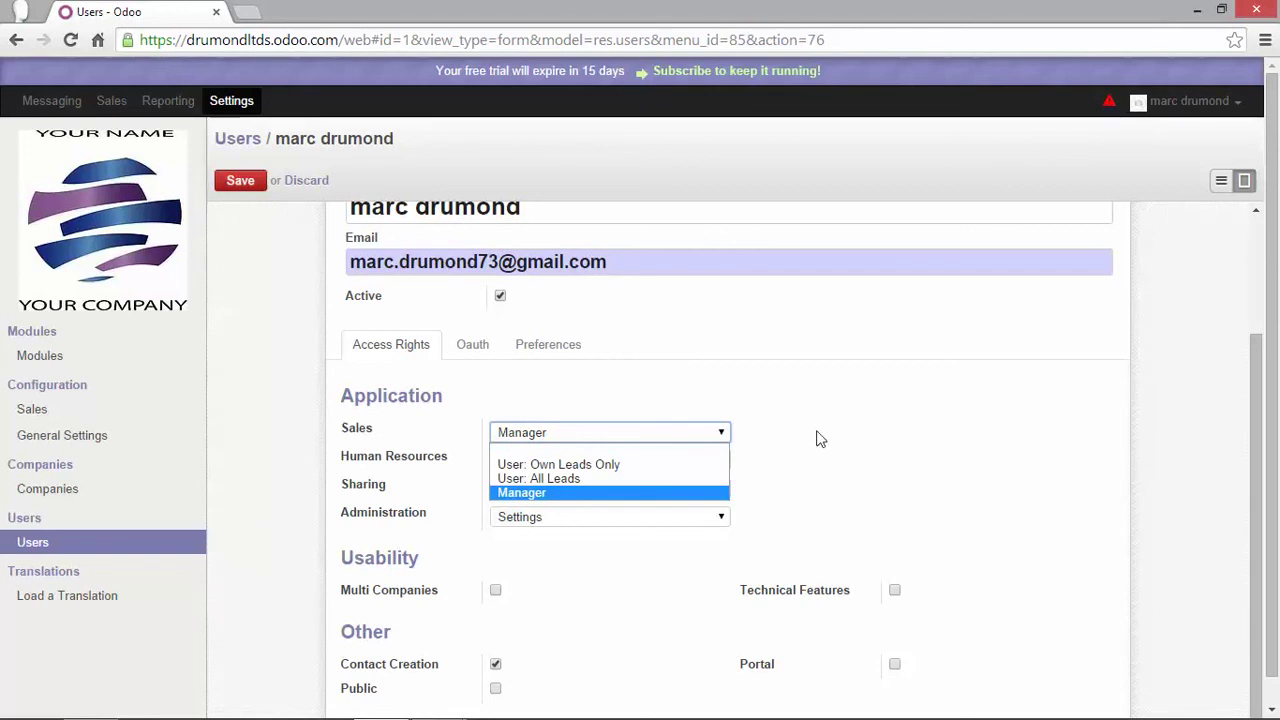
click(605, 493)
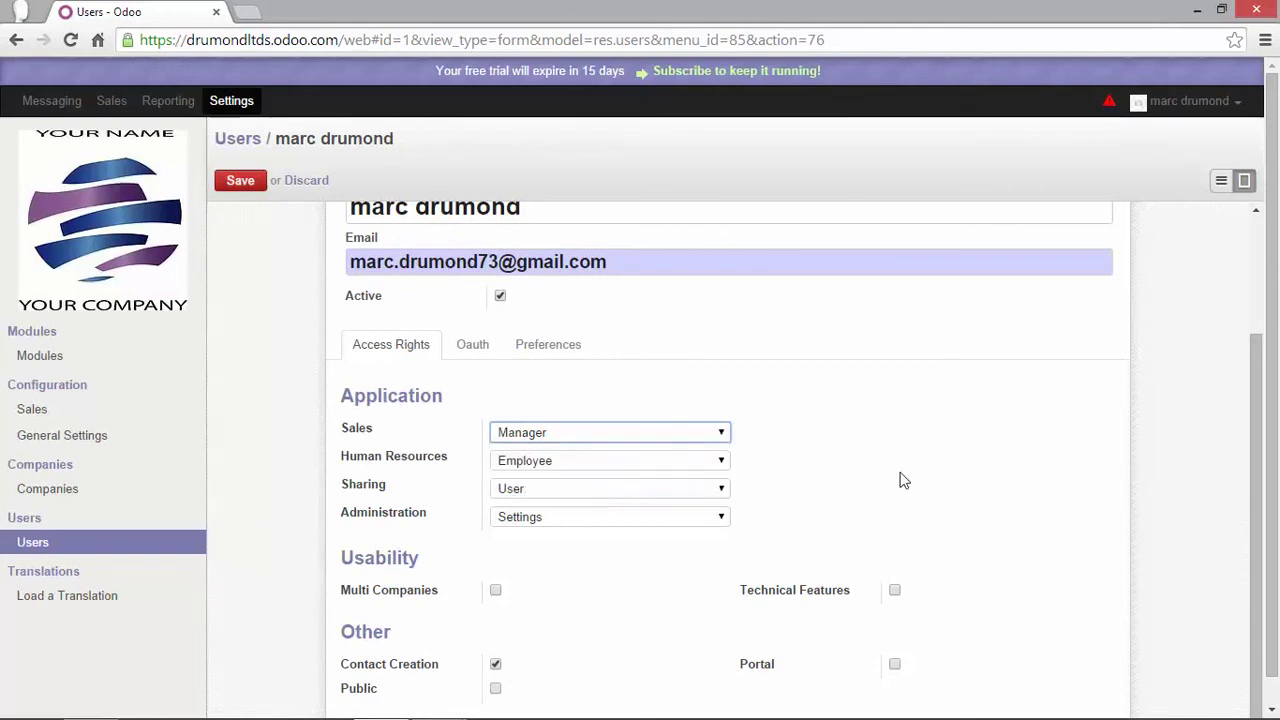
scroll(905, 480, down, 1)
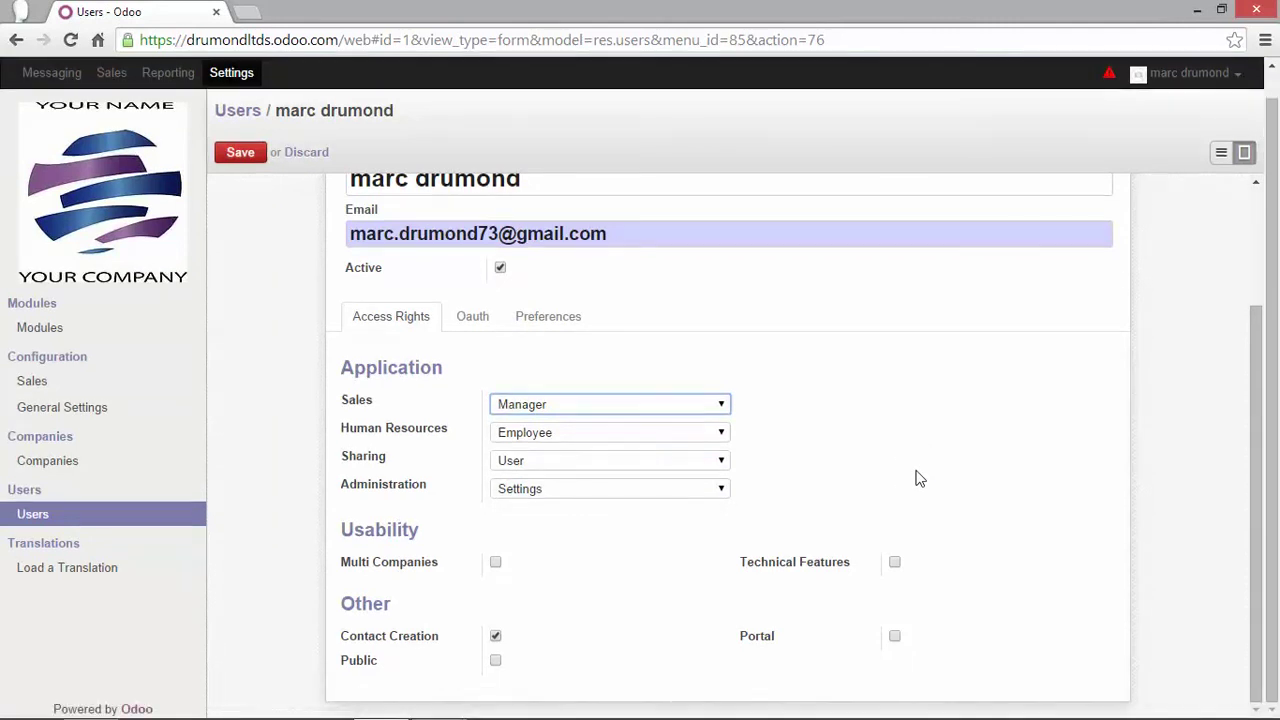
click(894, 562)
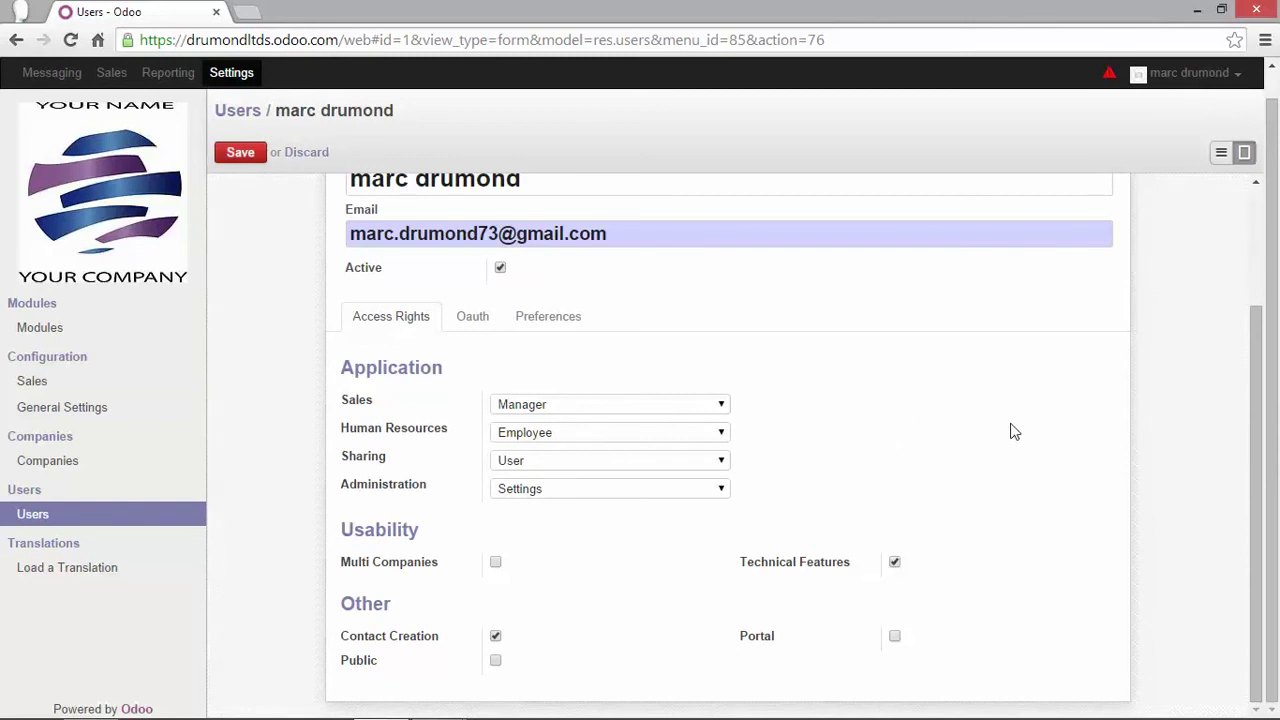
Choose Europe/Brussels as the timezone on the admin user's Preferences tab
click(552, 326)
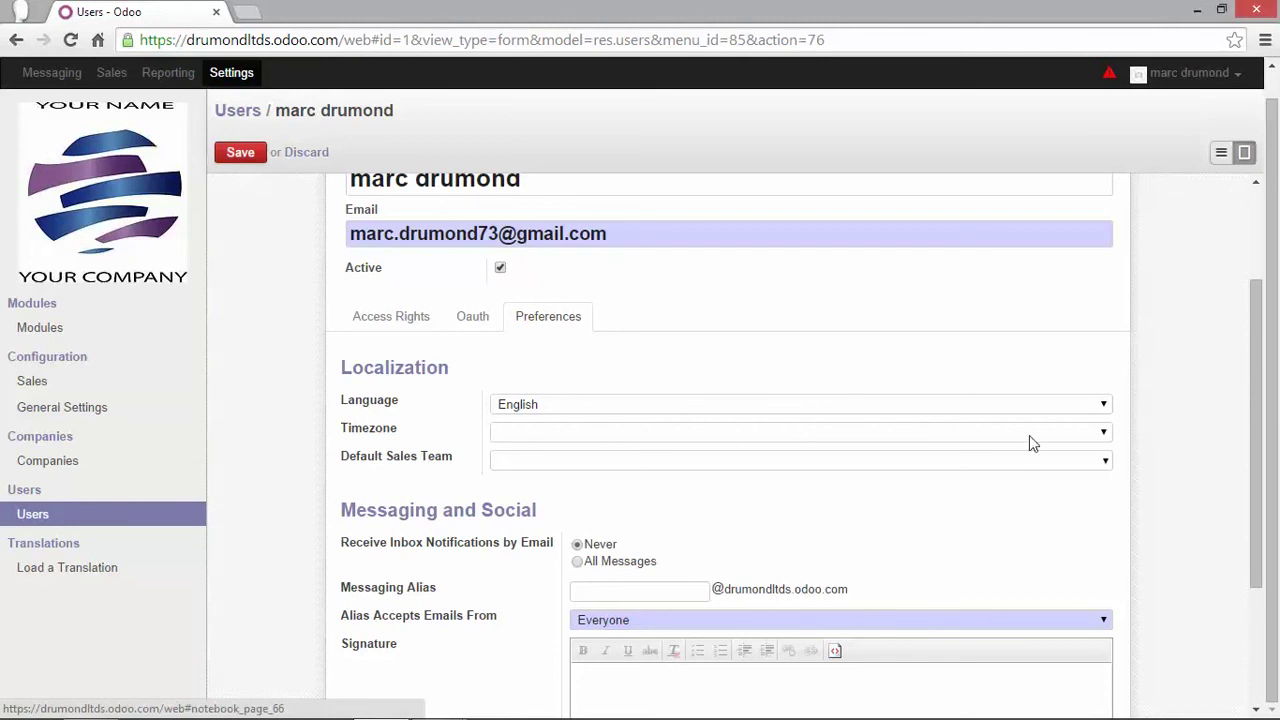
click(996, 442)
text(eu)
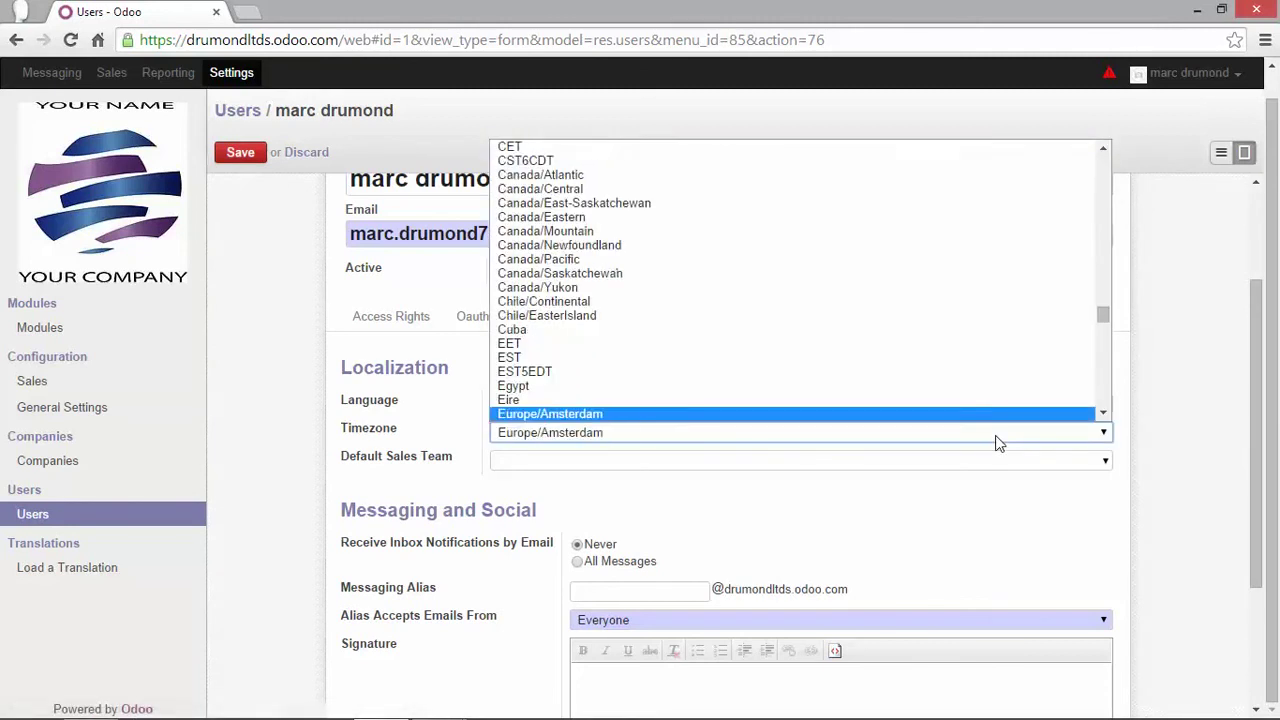
scroll(760, 388, down, 2)
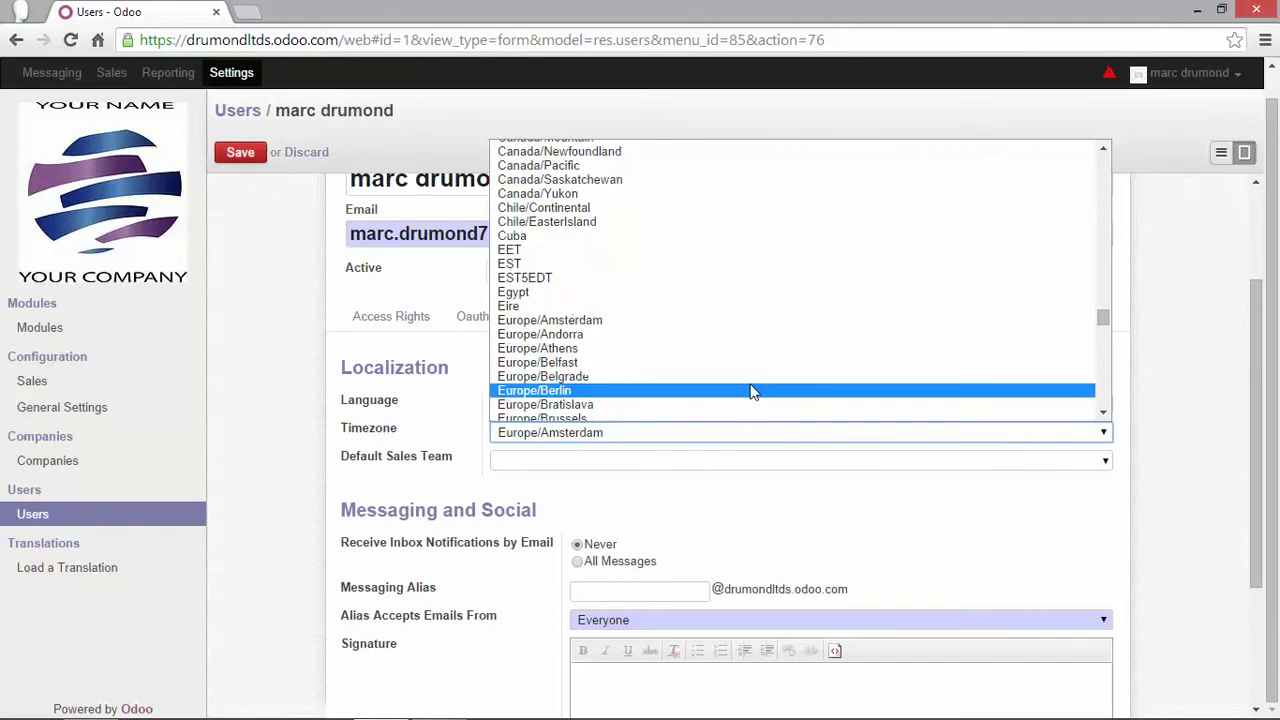
scroll(660, 390, down, 2)
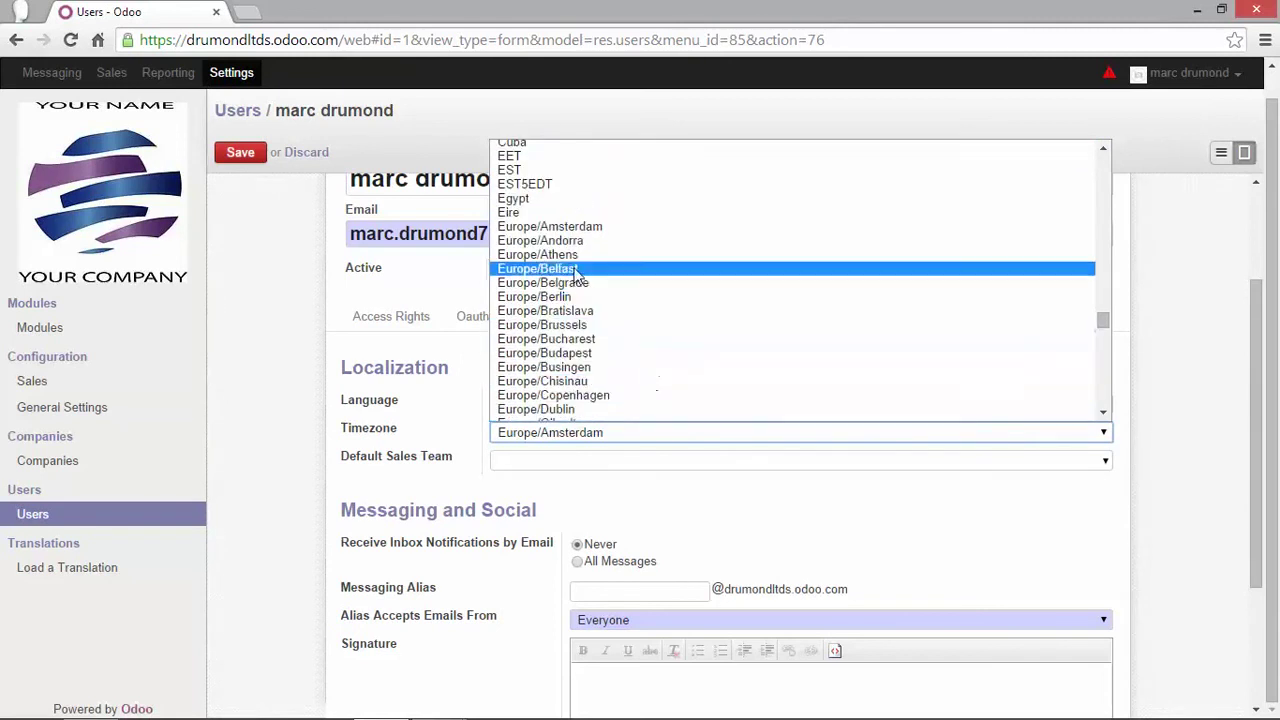
click(572, 330)
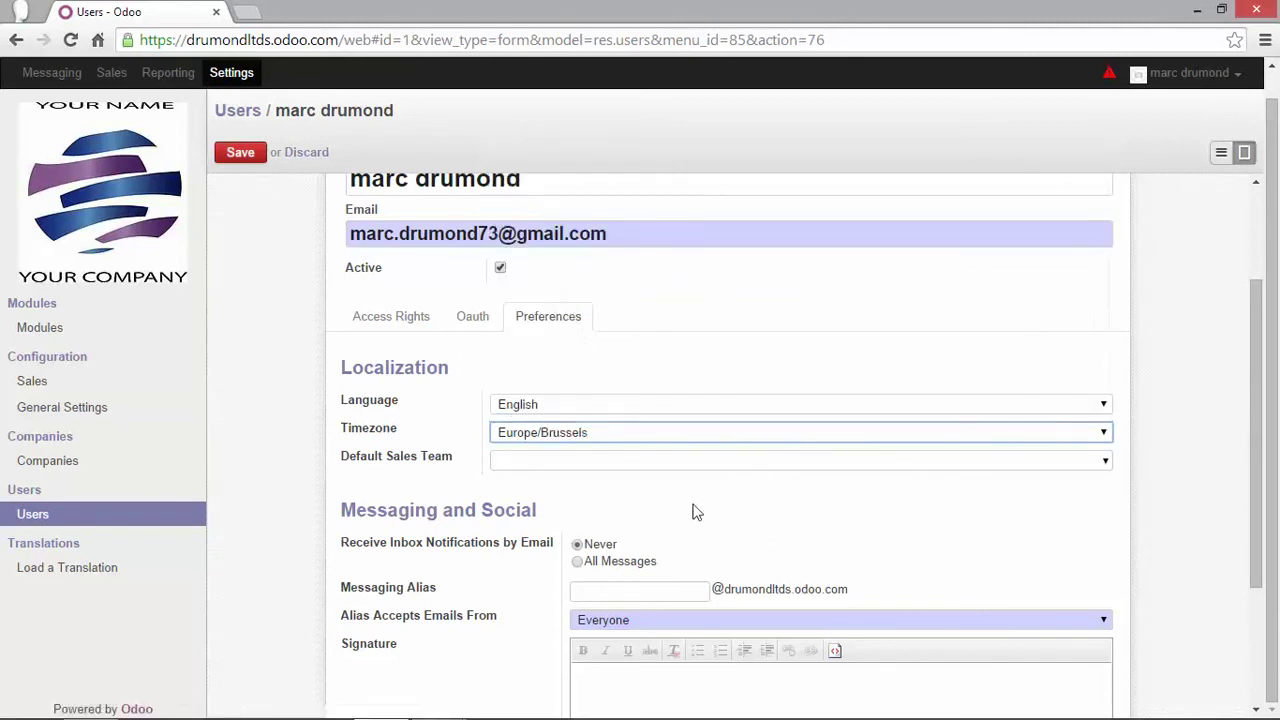
click(628, 500)
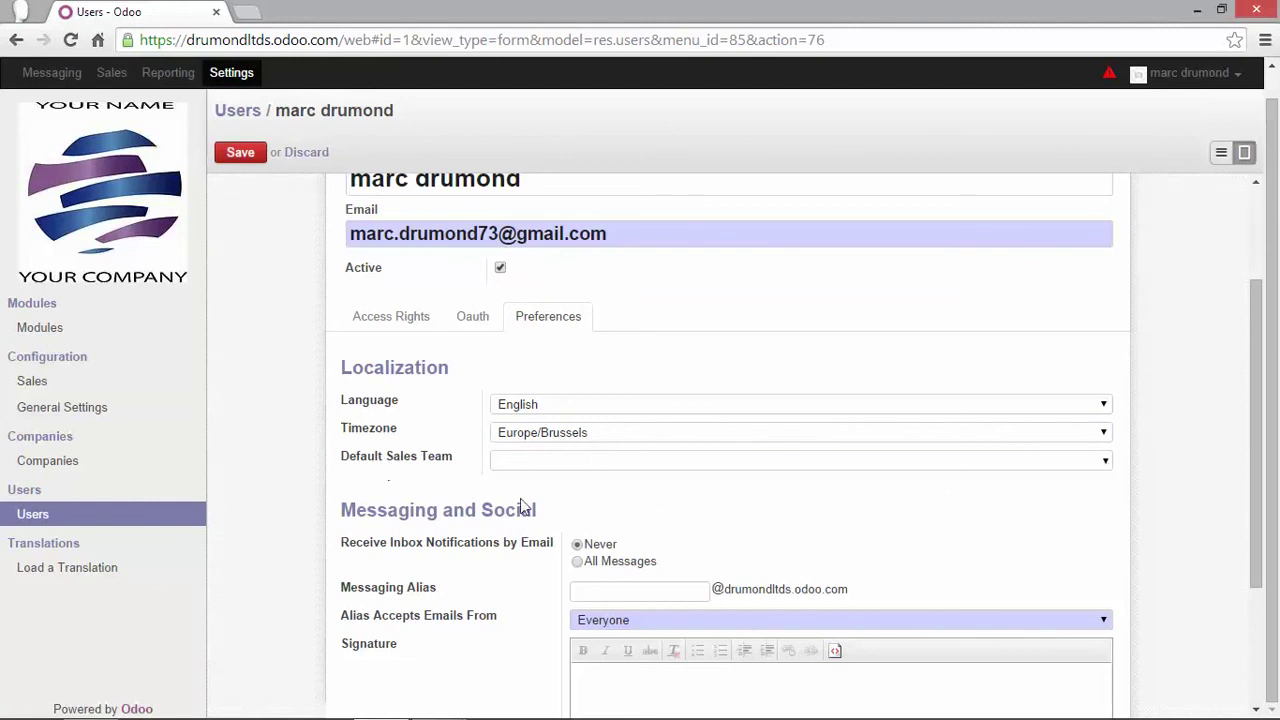
Enter the admin's messaging alias, set inbox email notifications to Never, and save the user record
scroll(367, 487, down, 1)
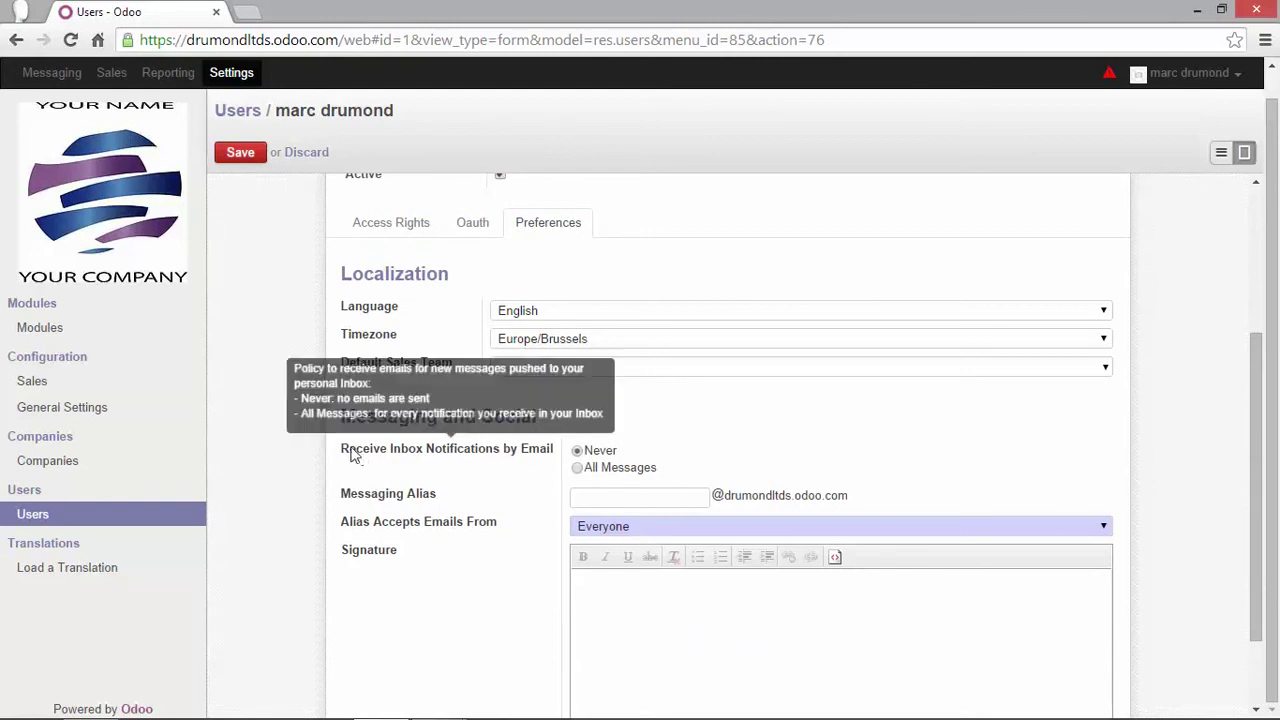
mouse_move(388, 500)
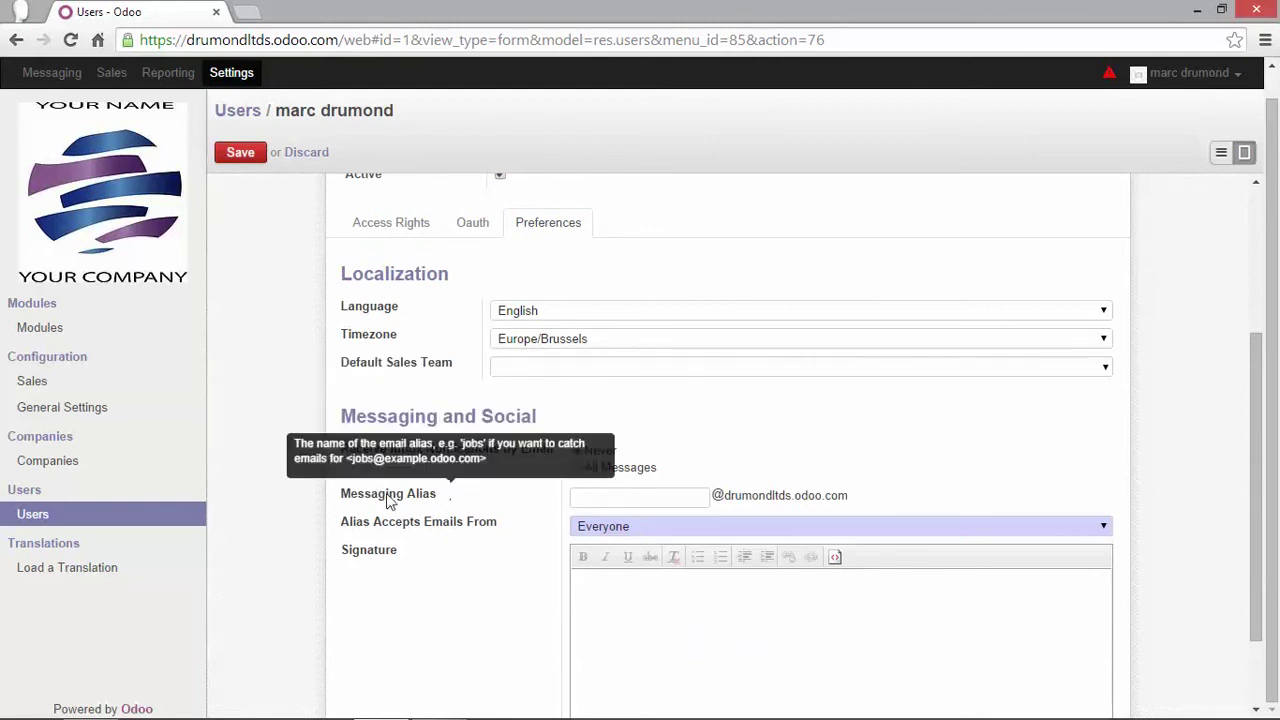
click(598, 497)
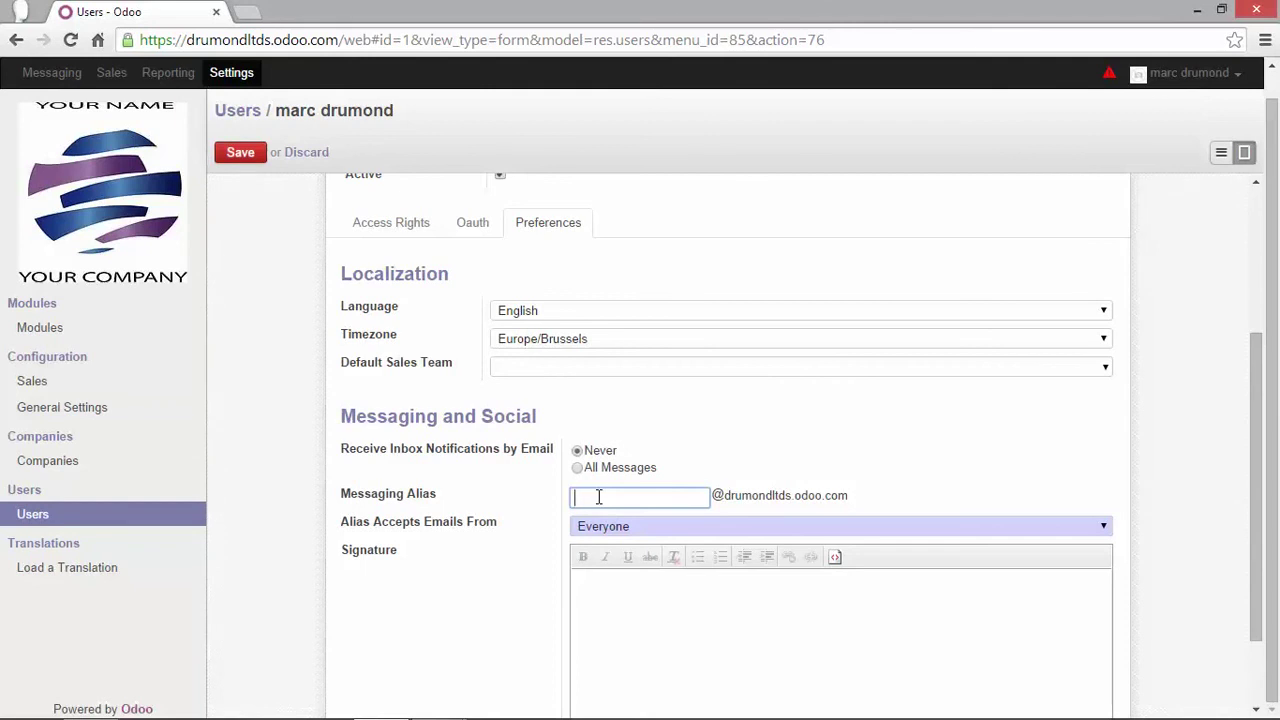
text(marc)
click(563, 436)
mouse_move(430, 454)
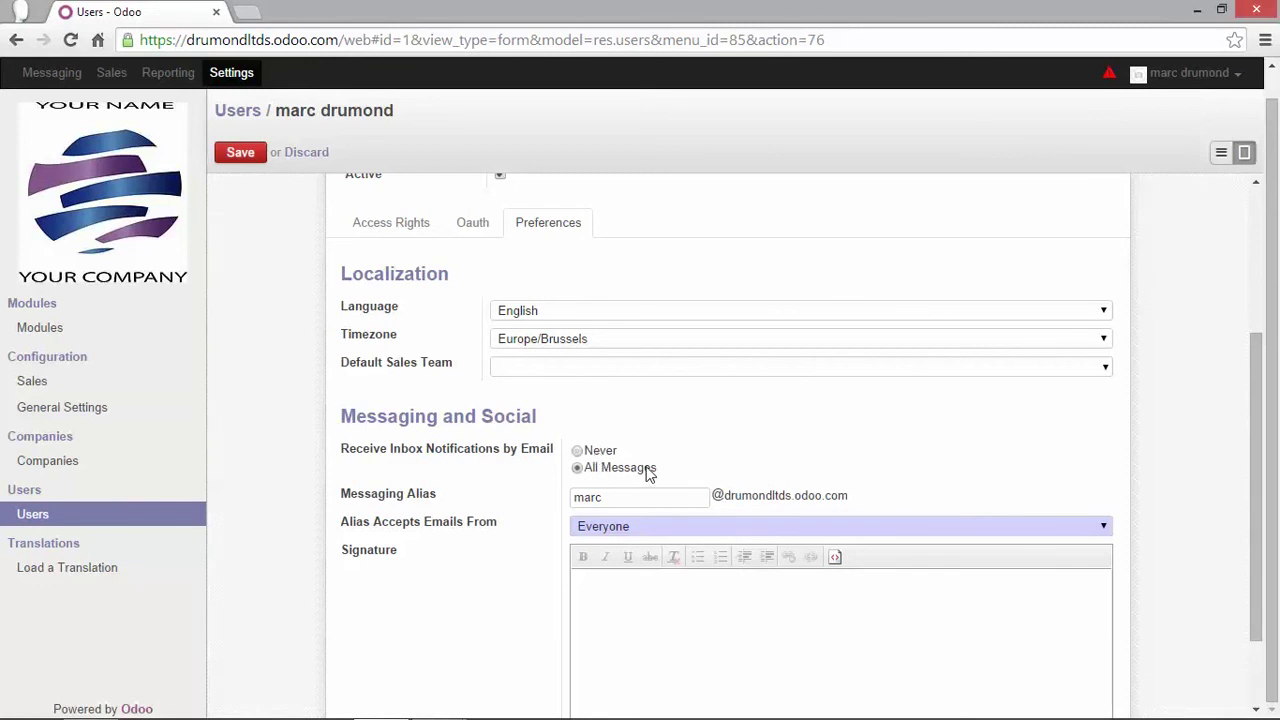
click(591, 453)
click(242, 155)
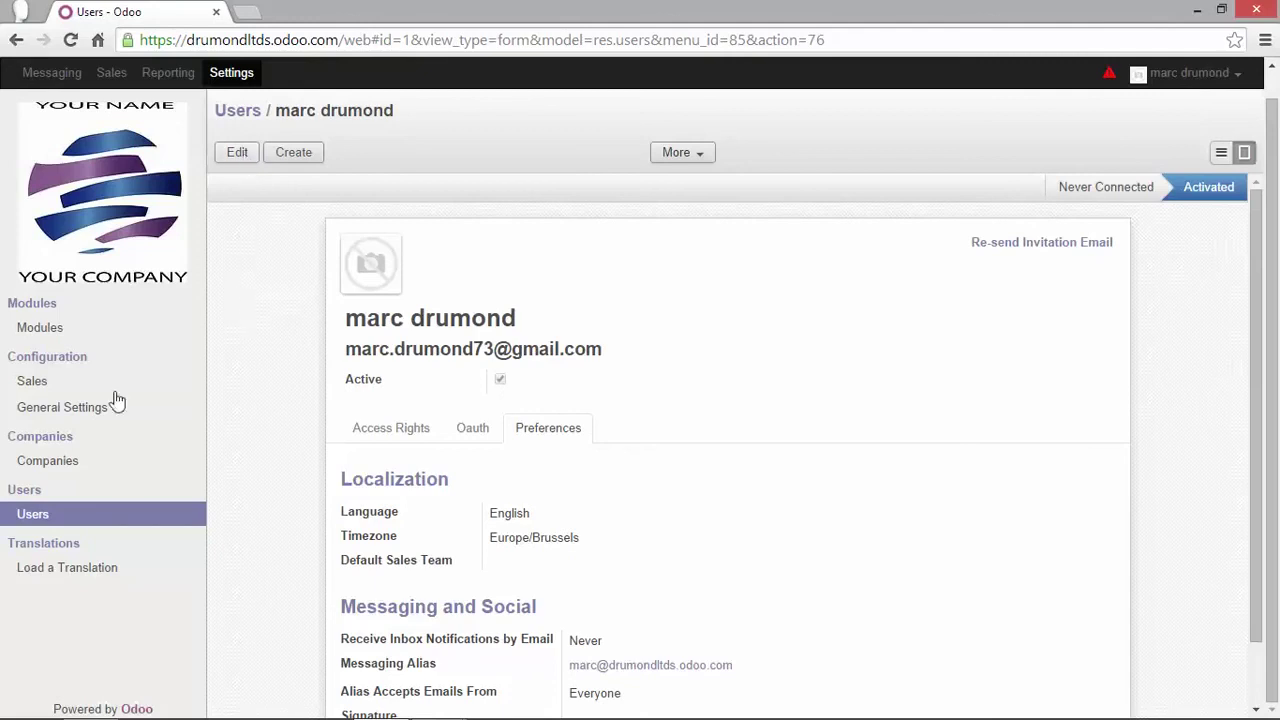
Load the French (BE) / Français (BE) translation, then close the installed confirmation
click(68, 570)
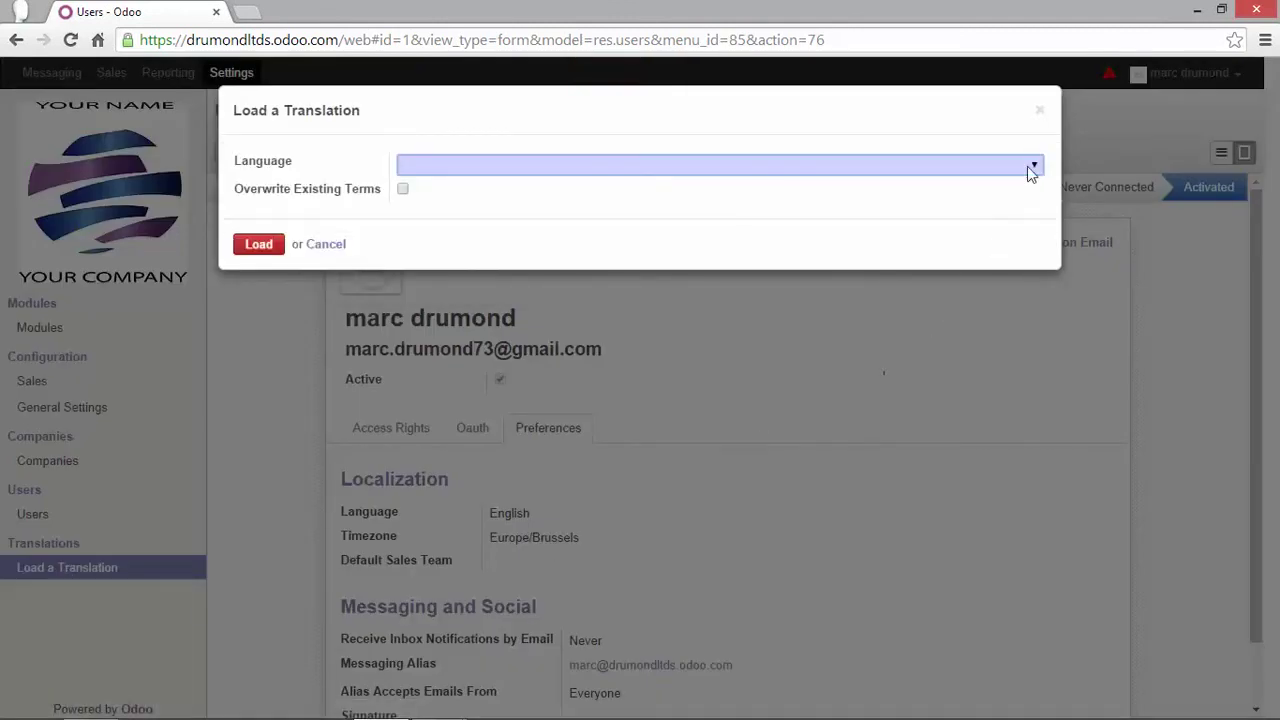
click(1032, 166)
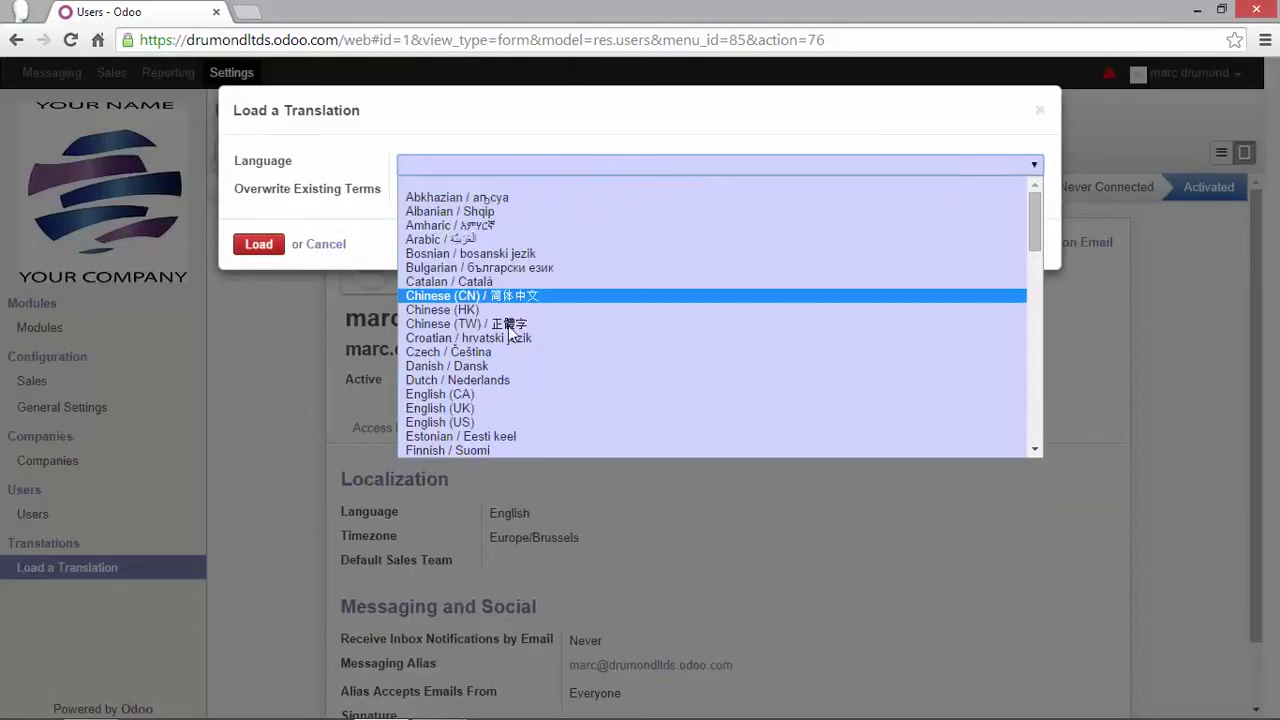
scroll(490, 342, down, 2)
scroll(490, 342, down, 4)
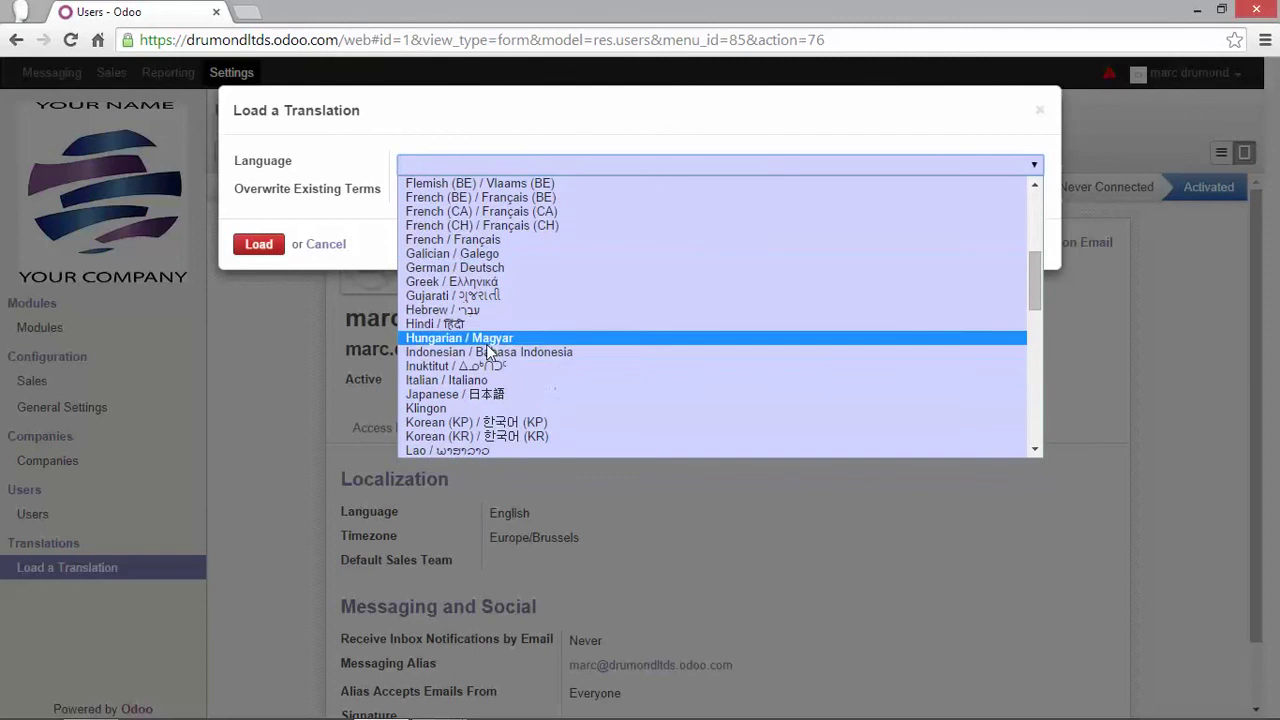
scroll(507, 357, up, 2)
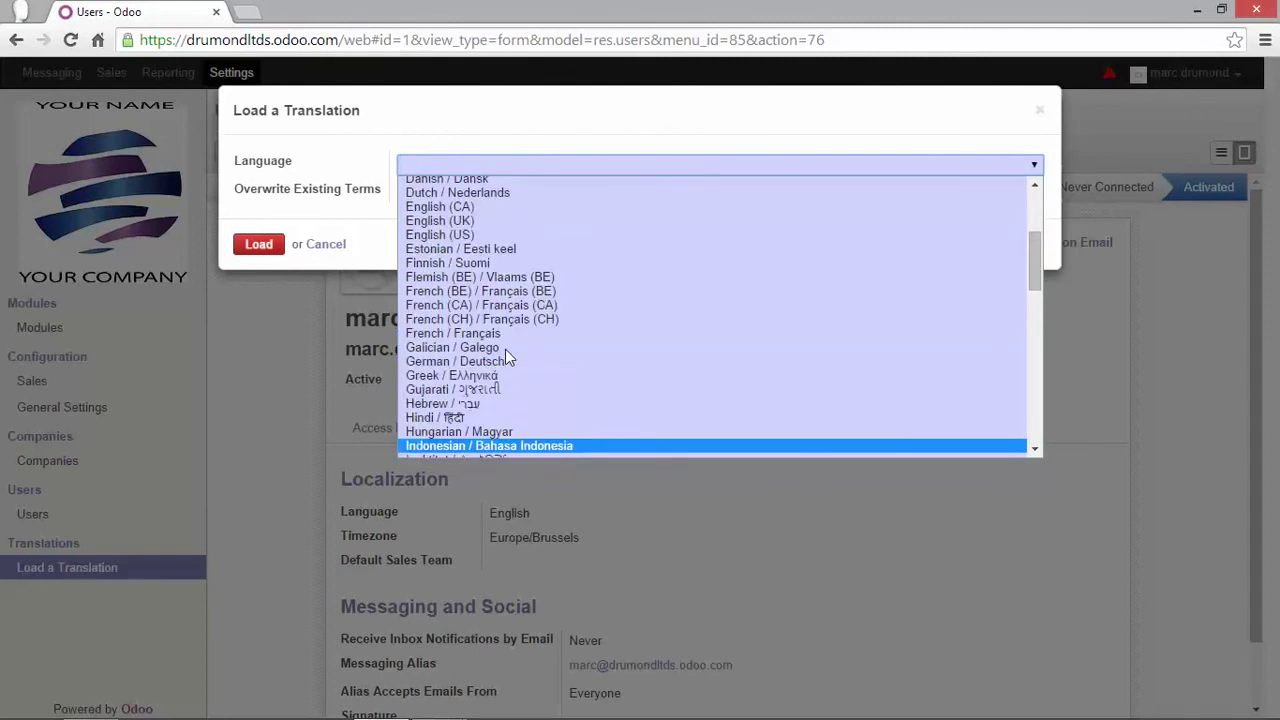
click(500, 297)
click(256, 244)
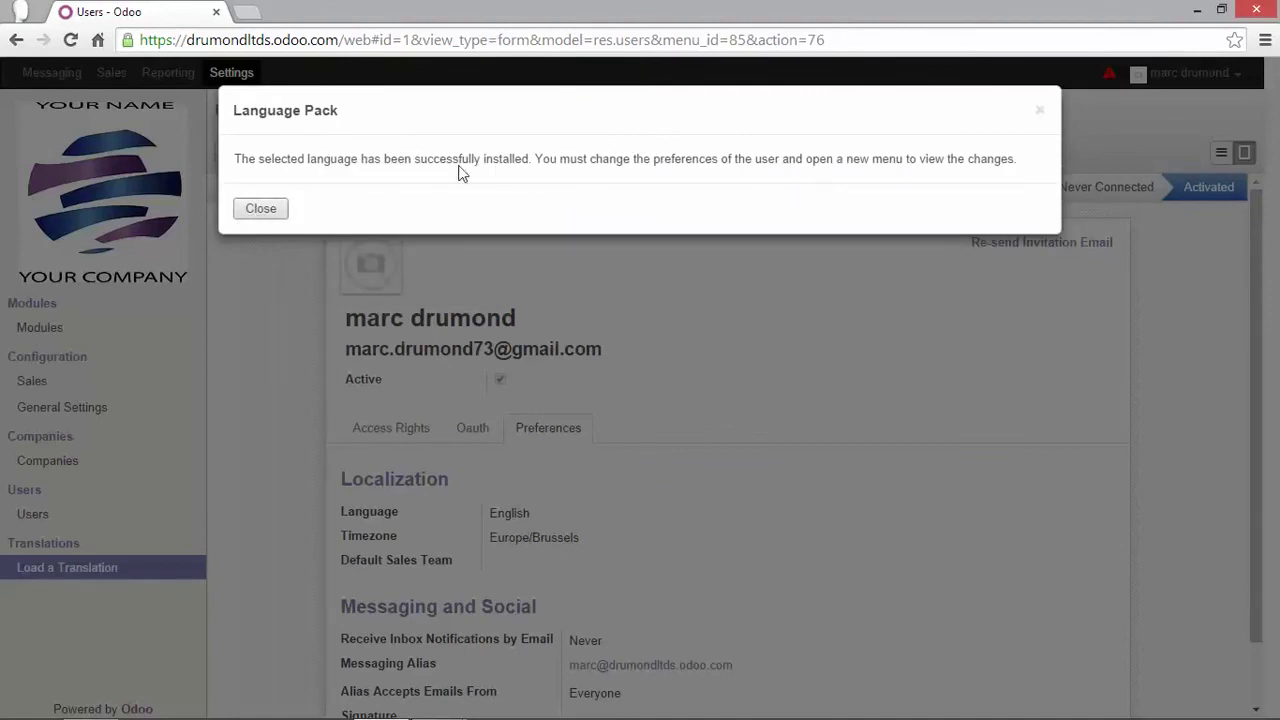
click(268, 211)
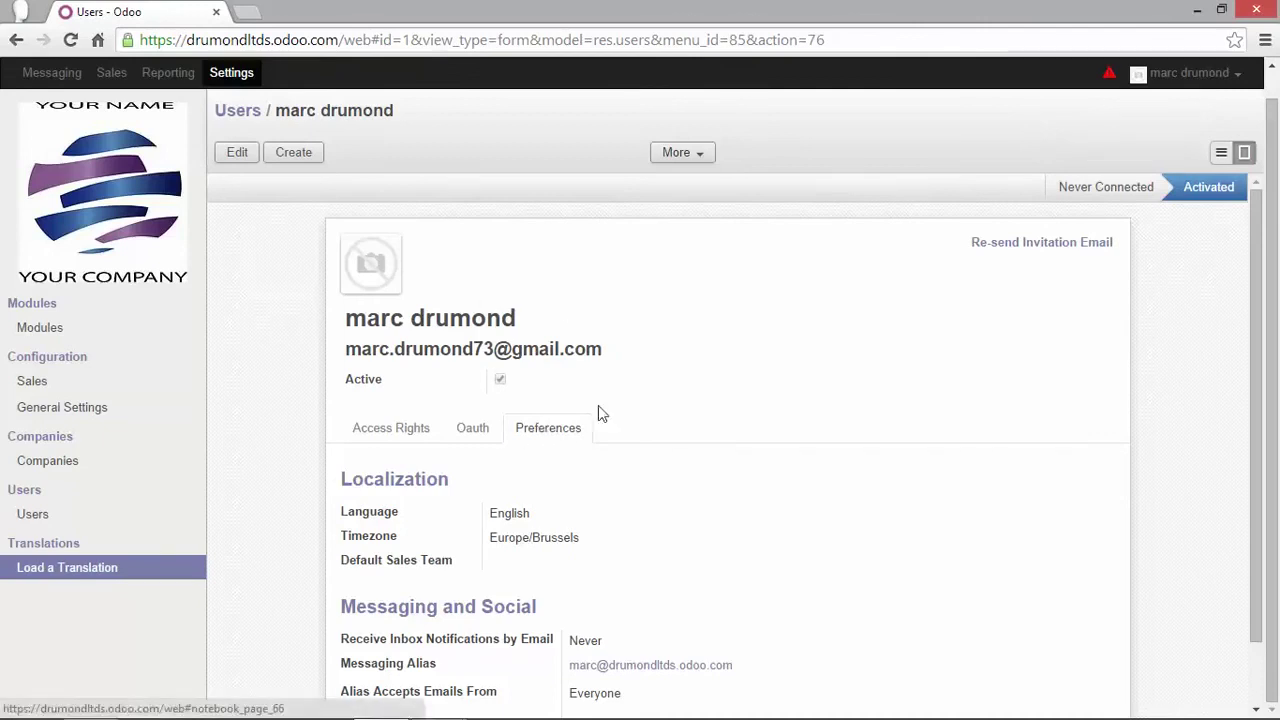
Set the Language in the admin's Preferences to French (BE) / Français (BE) and save
click(1214, 80)
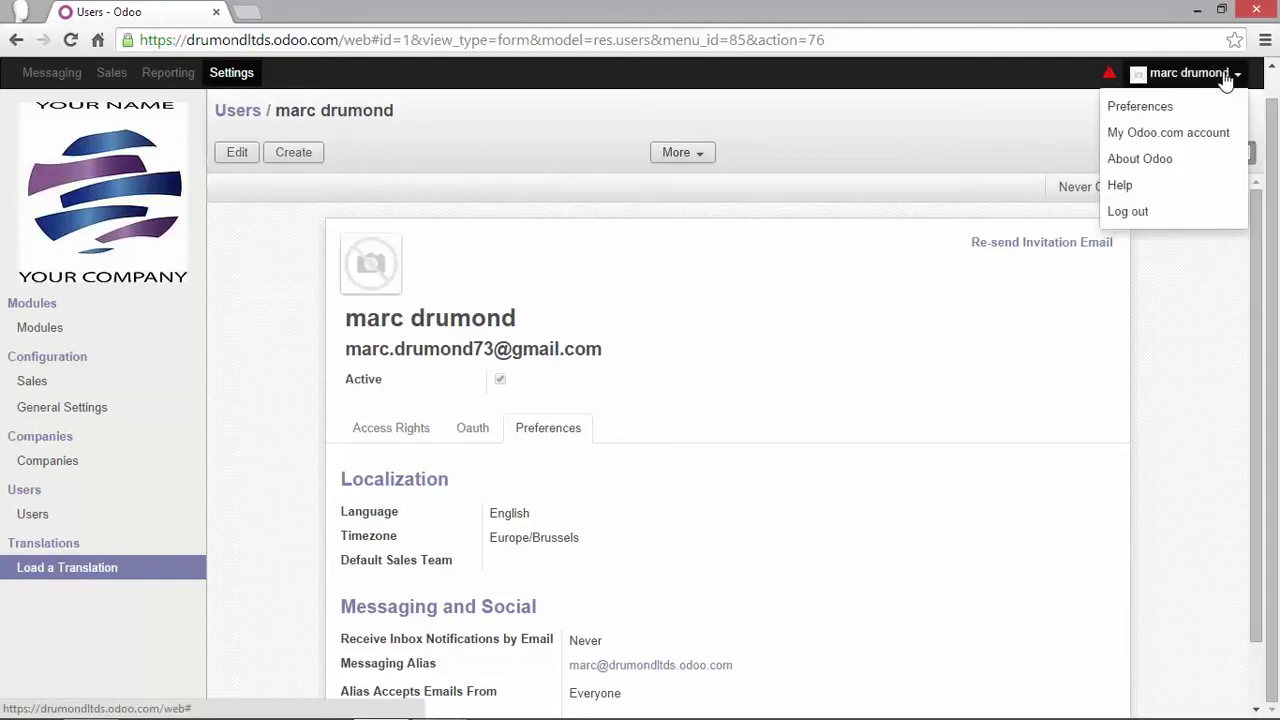
click(1149, 105)
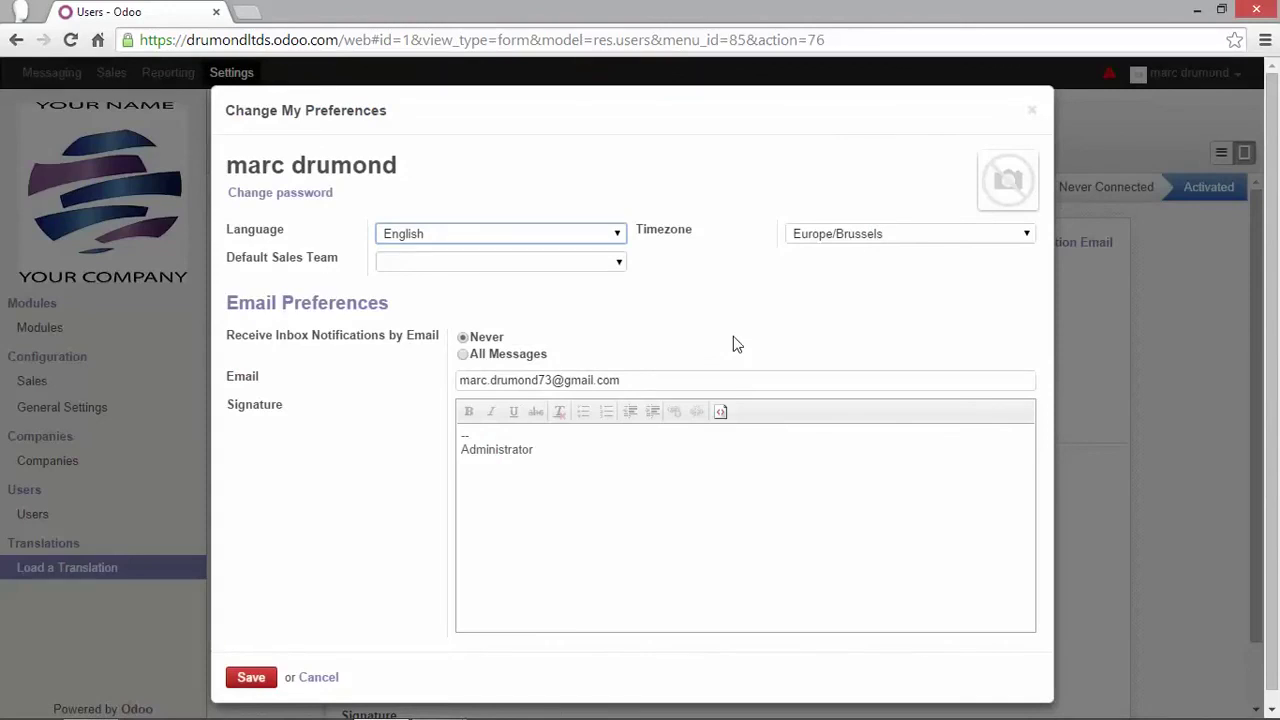
click(617, 236)
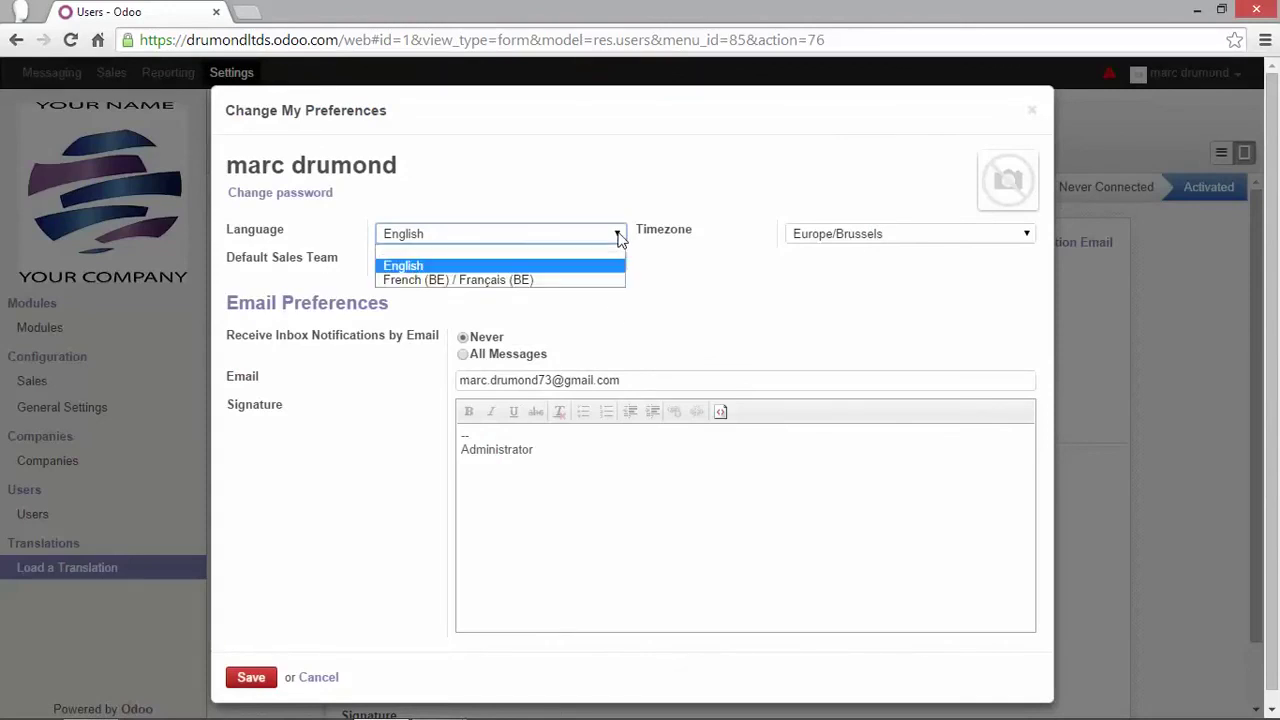
click(437, 283)
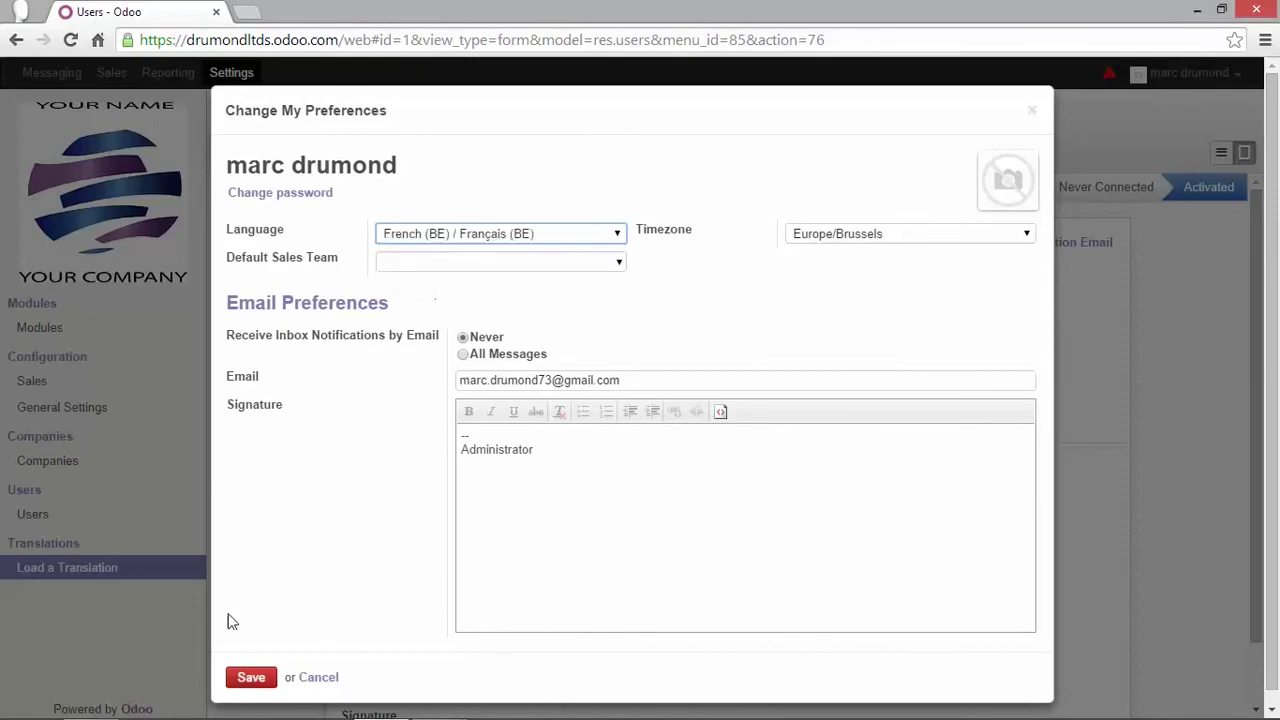
click(248, 679)
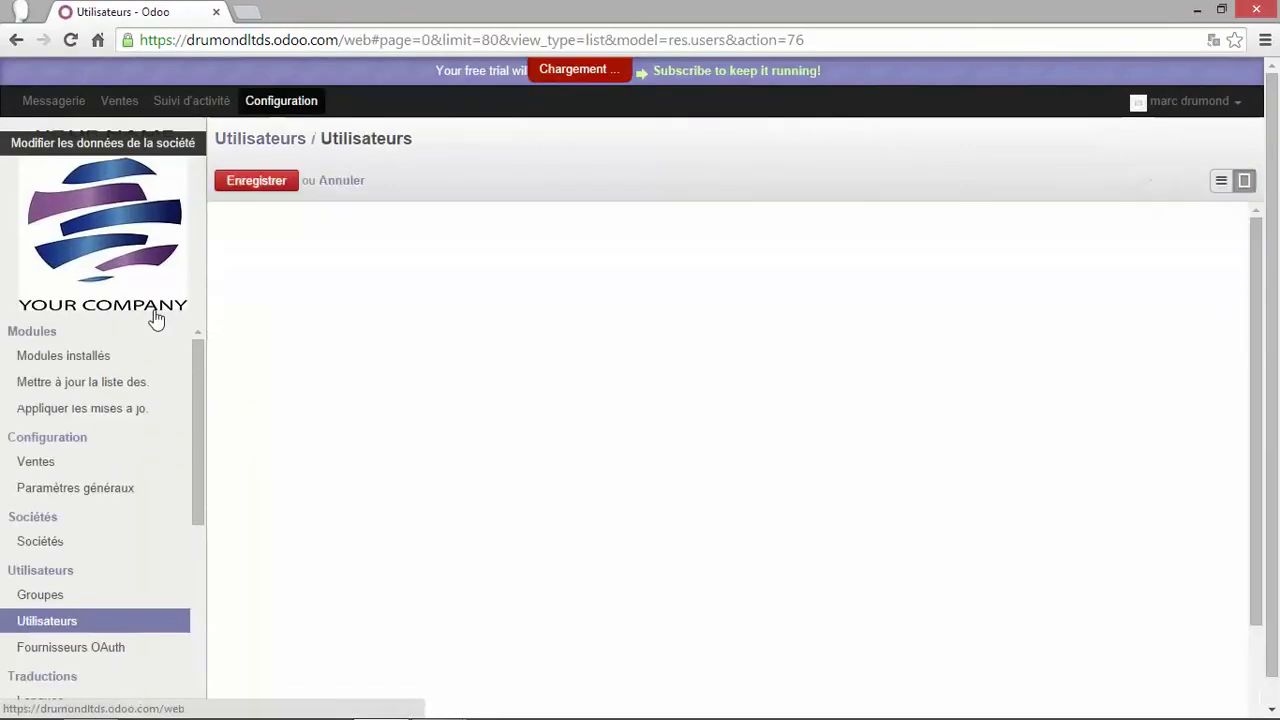
Change the Language in the admin's Préférences back to English and save
scroll(160, 500, down, 2)
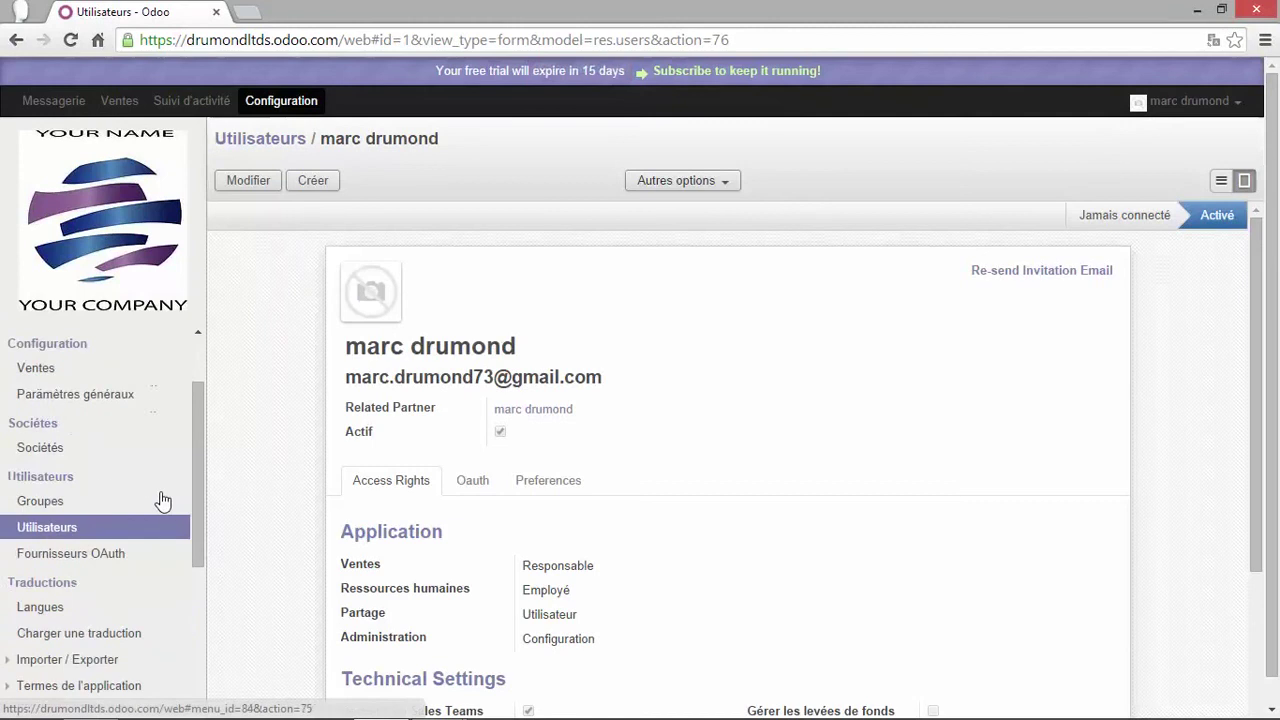
scroll(163, 500, down, 7)
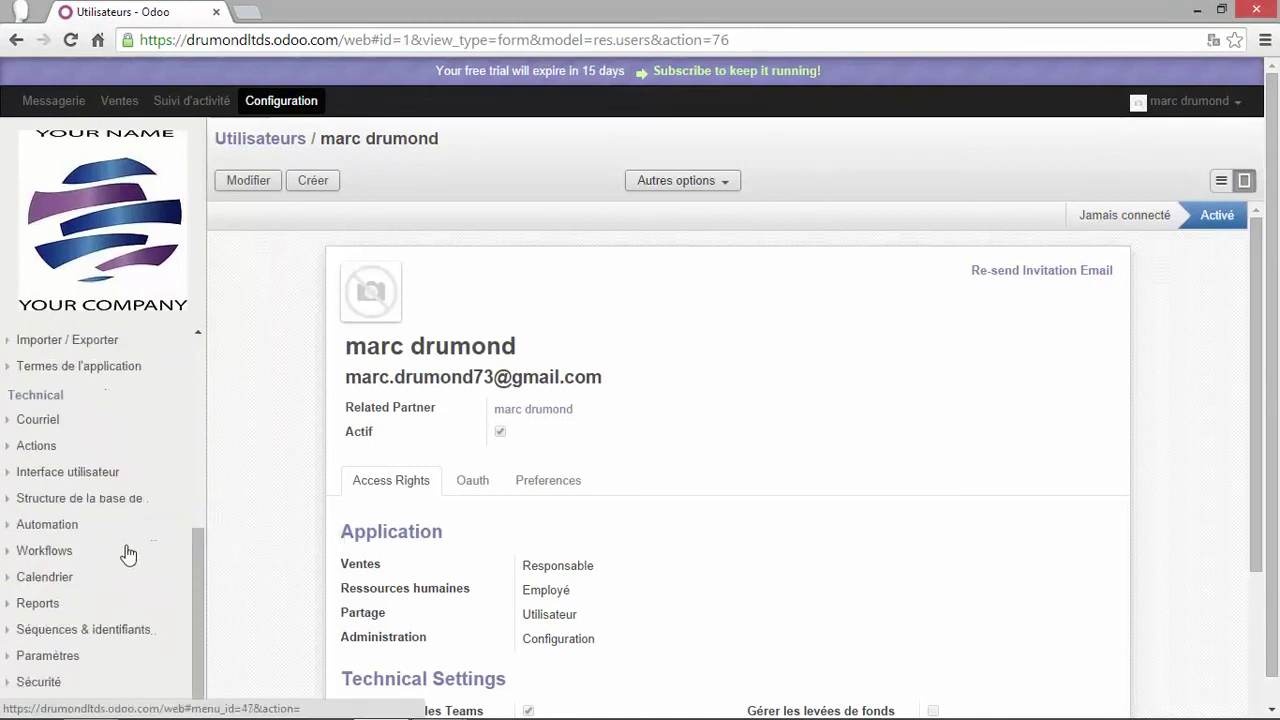
scroll(128, 555, up, 9)
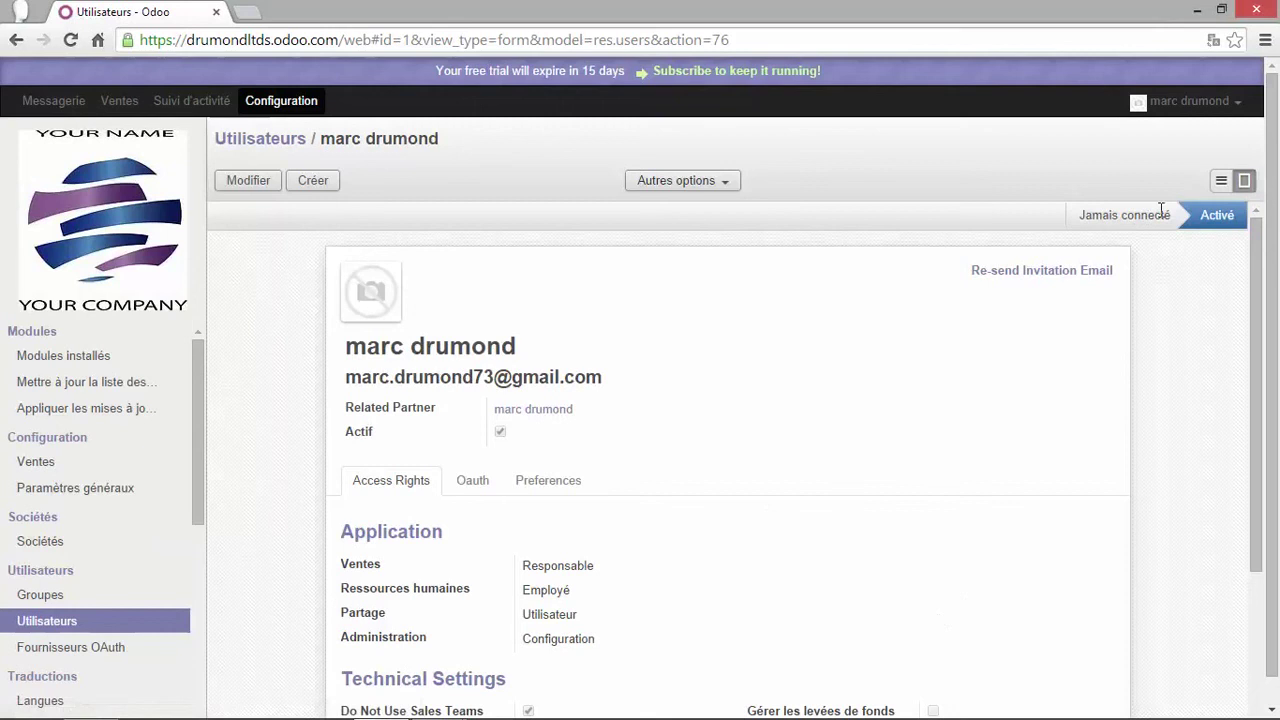
click(1205, 102)
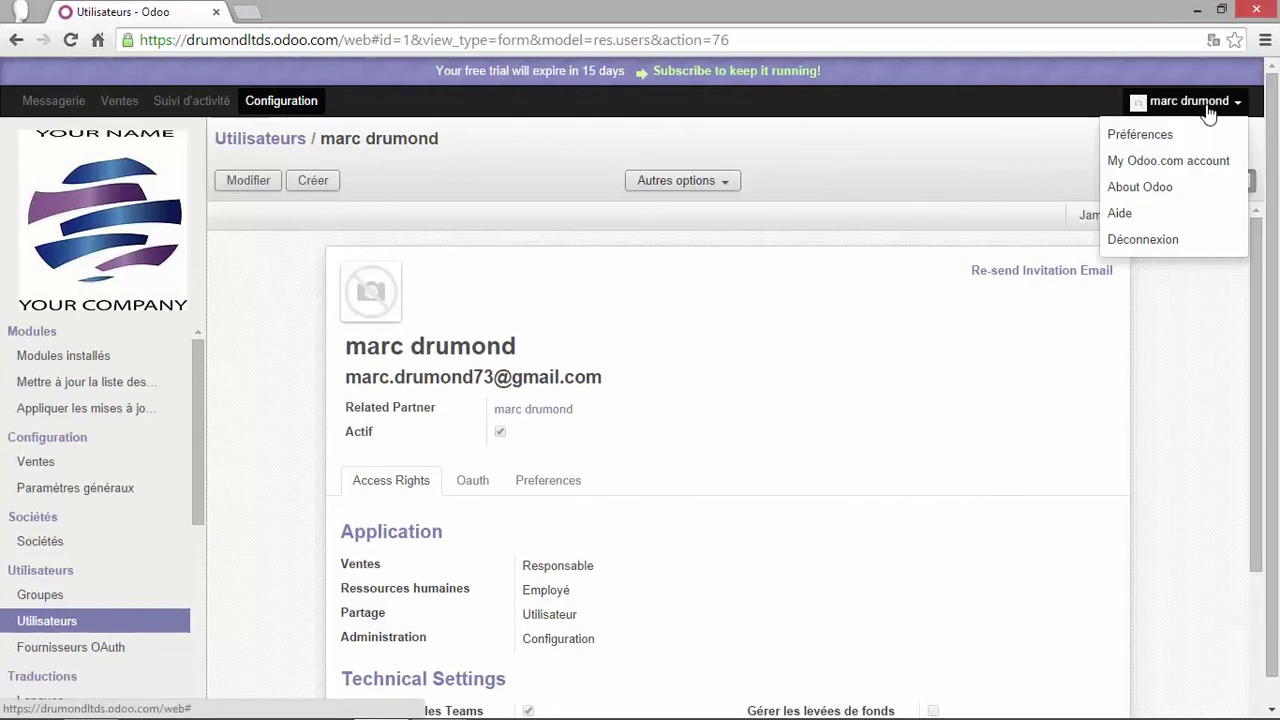
click(1150, 135)
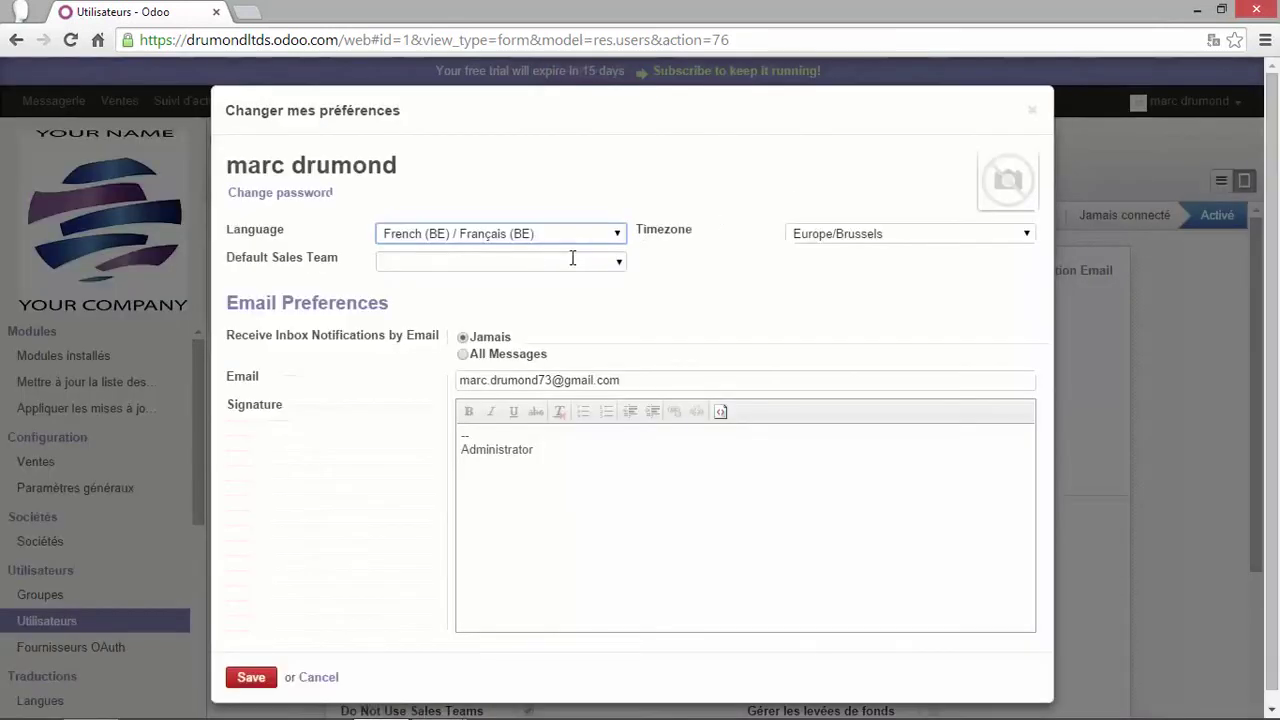
click(615, 234)
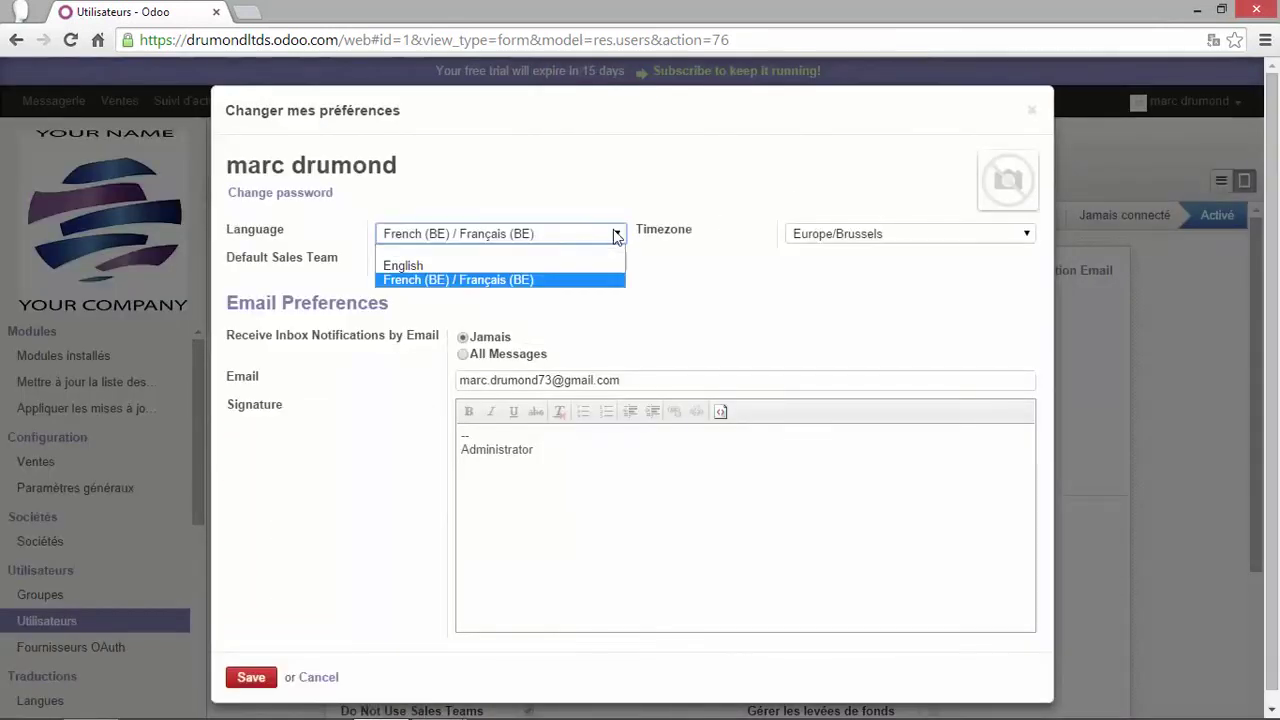
click(419, 264)
click(252, 678)
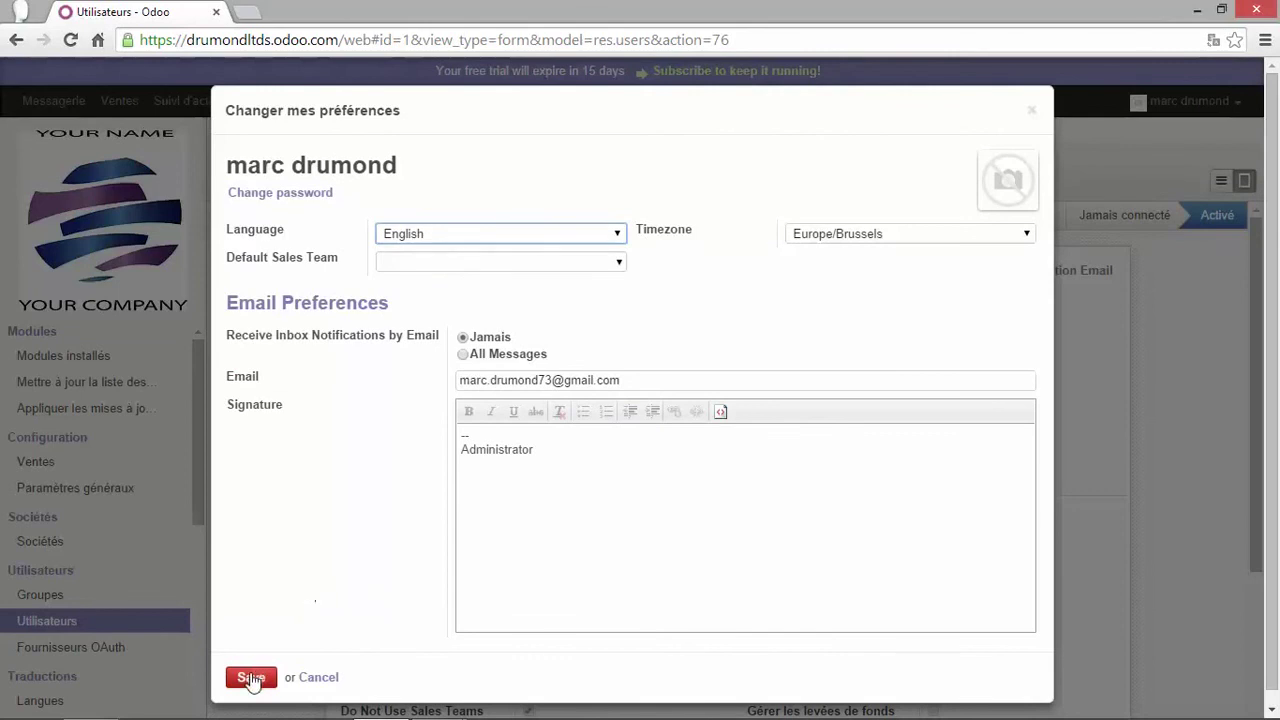
click(252, 678)
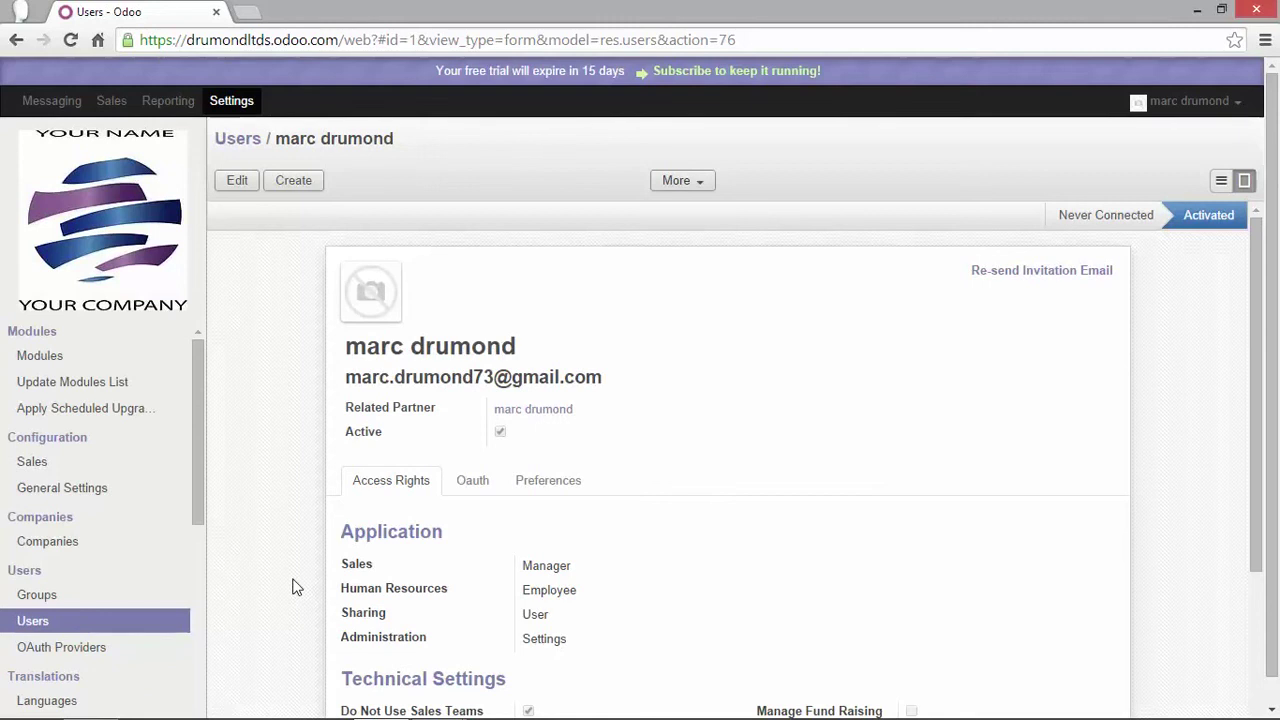
Create a user with the new person's full name and e-mail address, then save to send the invitation
click(295, 186)
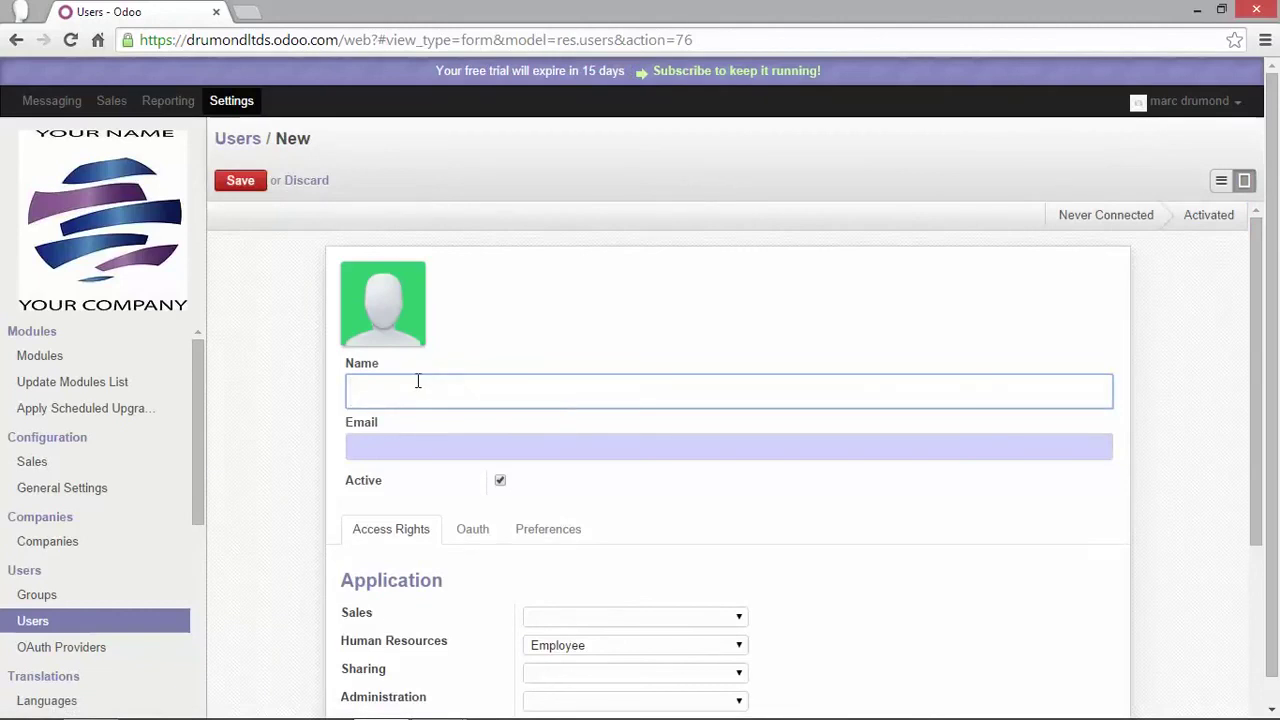
text(John Doe)
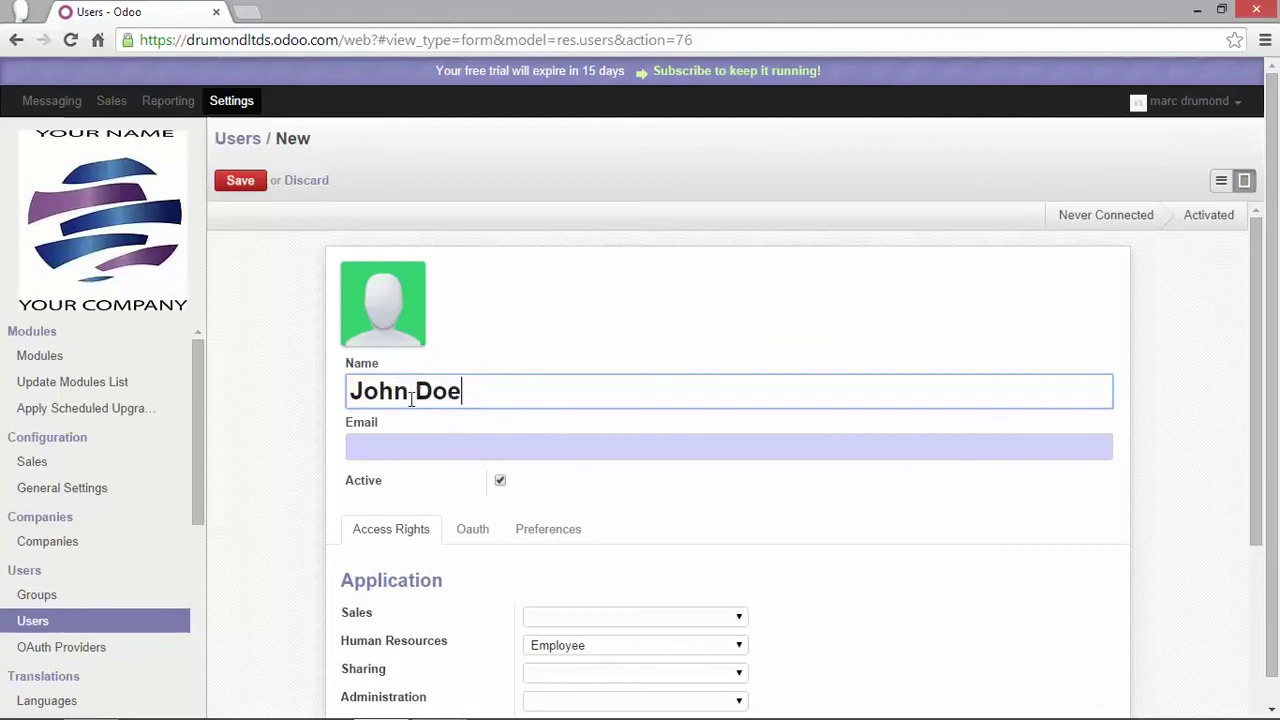
click(406, 446)
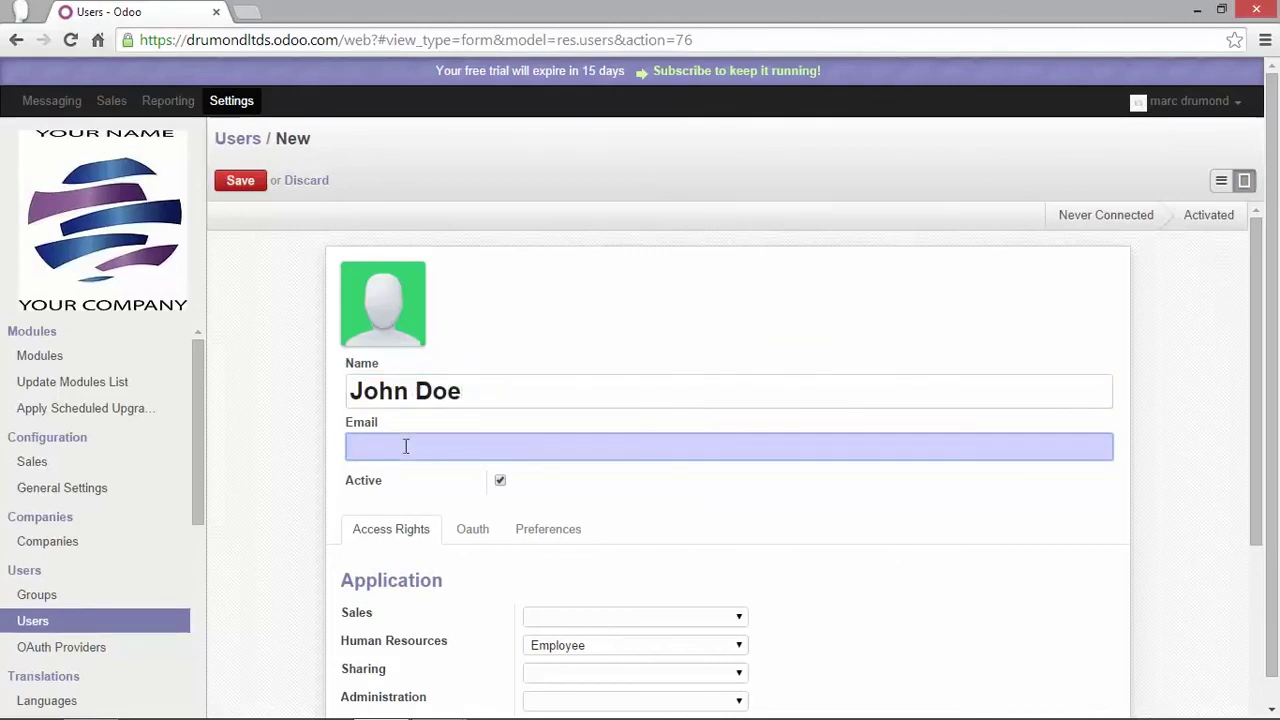
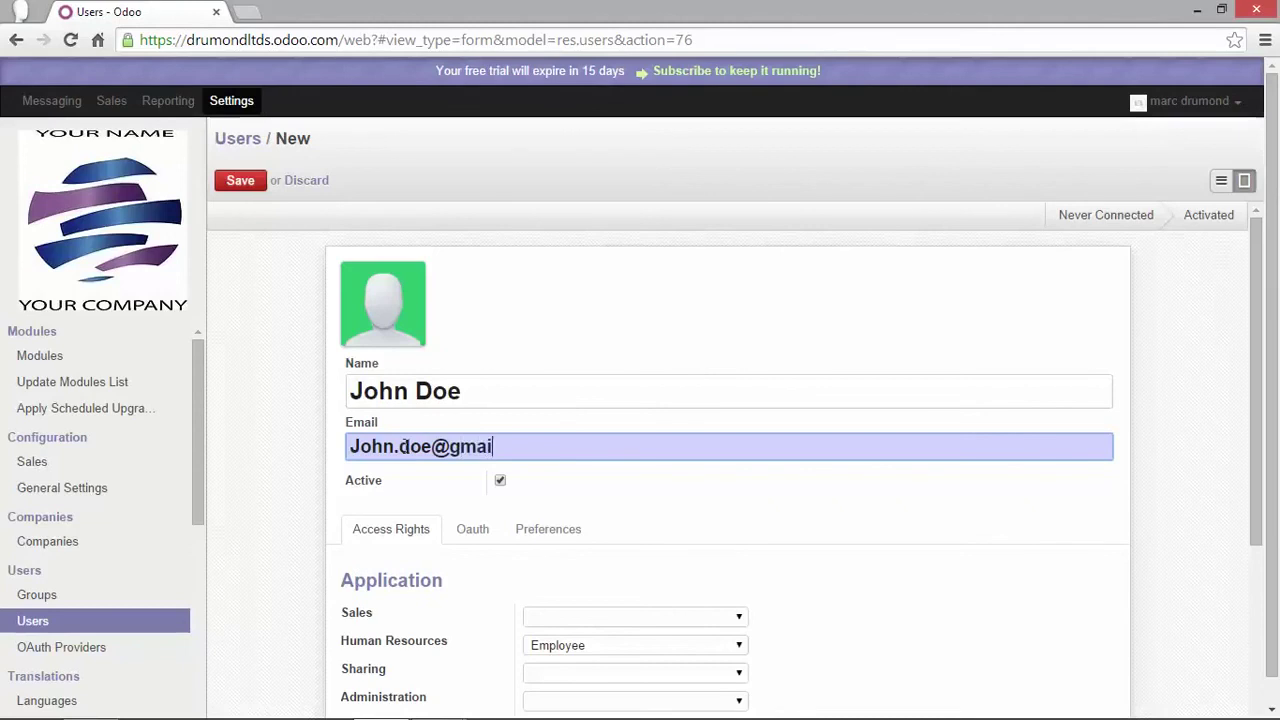
click(244, 186)
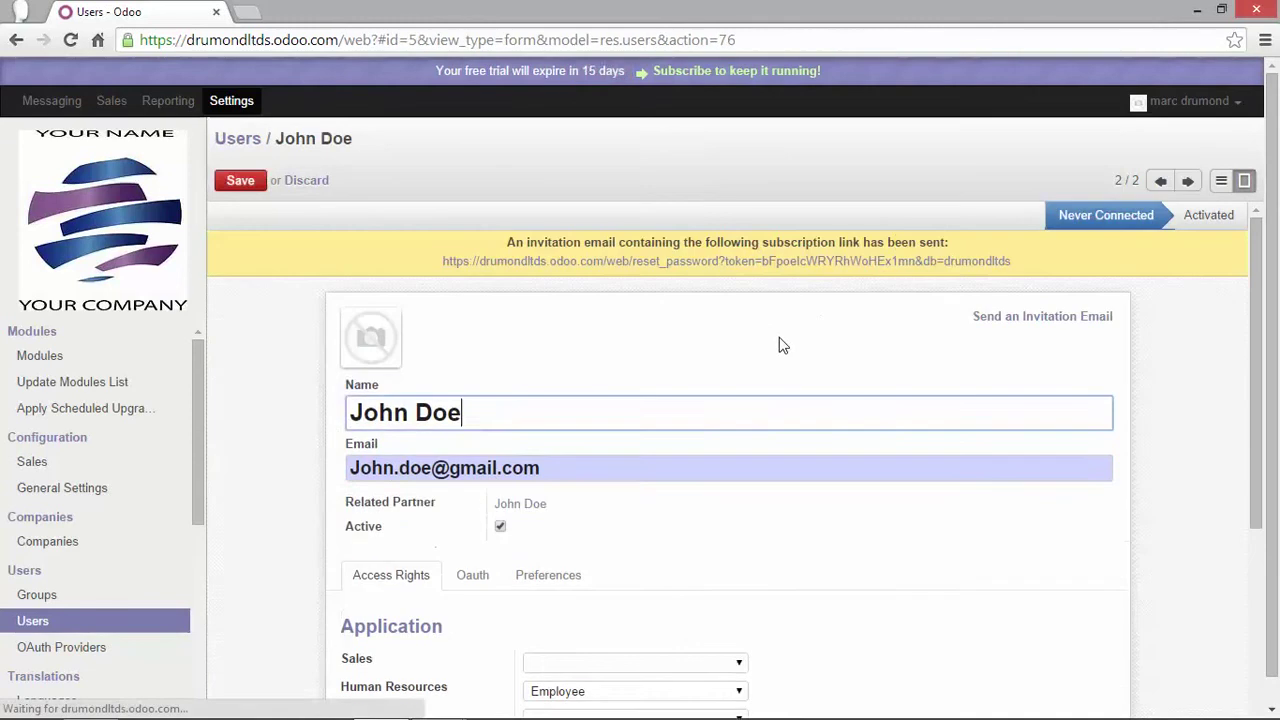